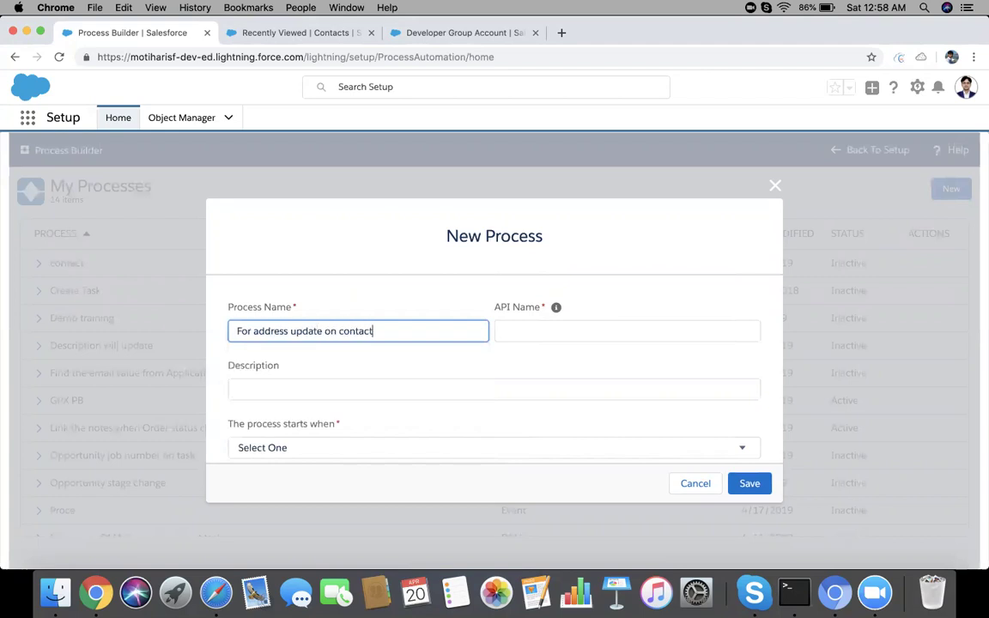
Set the "For address update on contact" process to start when a record changes, and save it.
key("Tab")
scroll(349, 402, "down", 1)
left_click(304, 421)
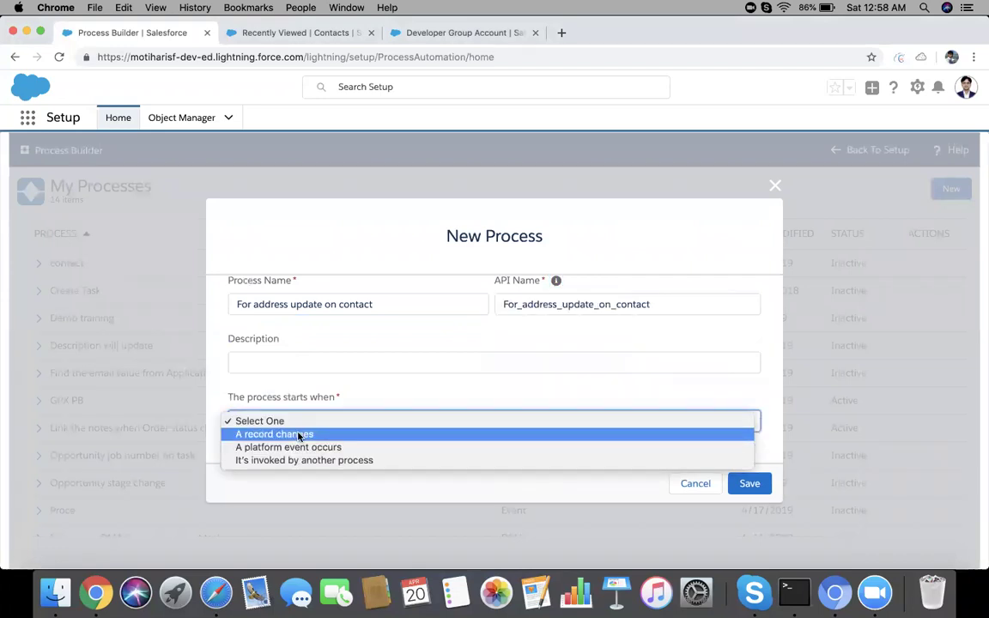
left_click(299, 434)
left_click(747, 483)
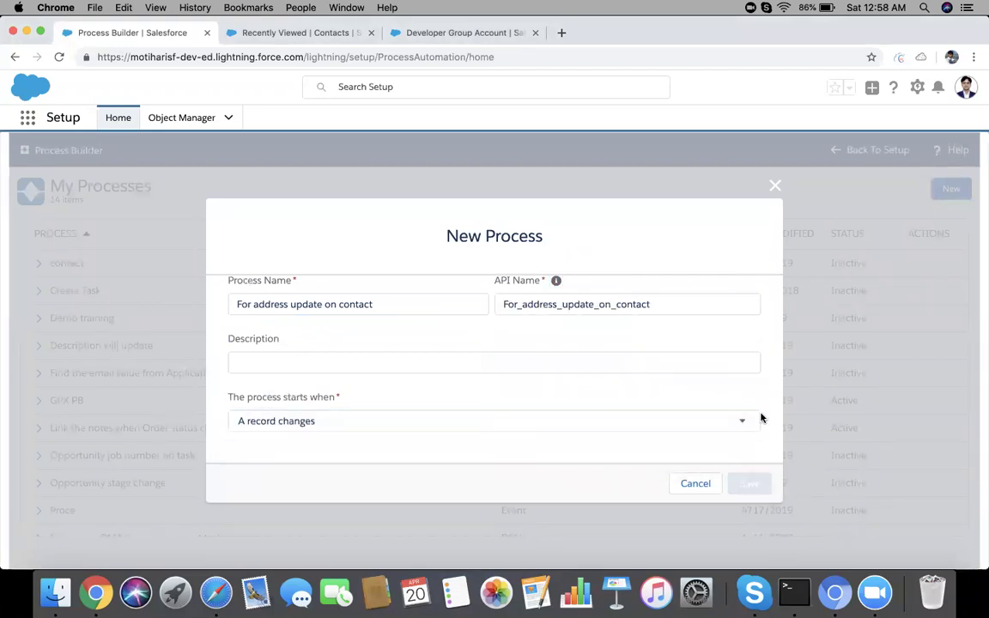
Set Contact as the process object, starting only when a record is created, and save.
left_click(57, 273)
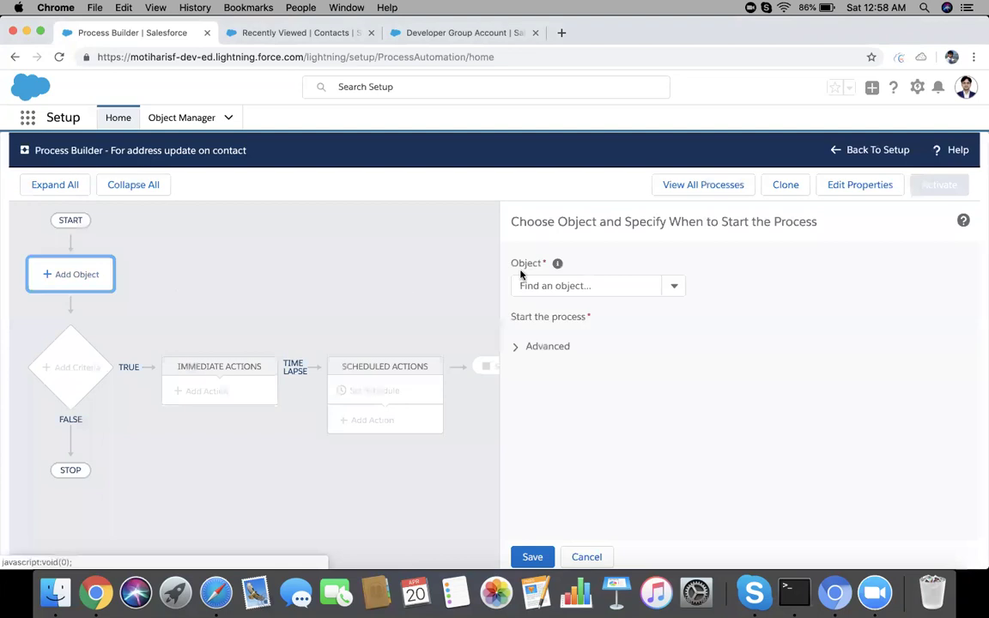
left_click(548, 292)
type("cont")
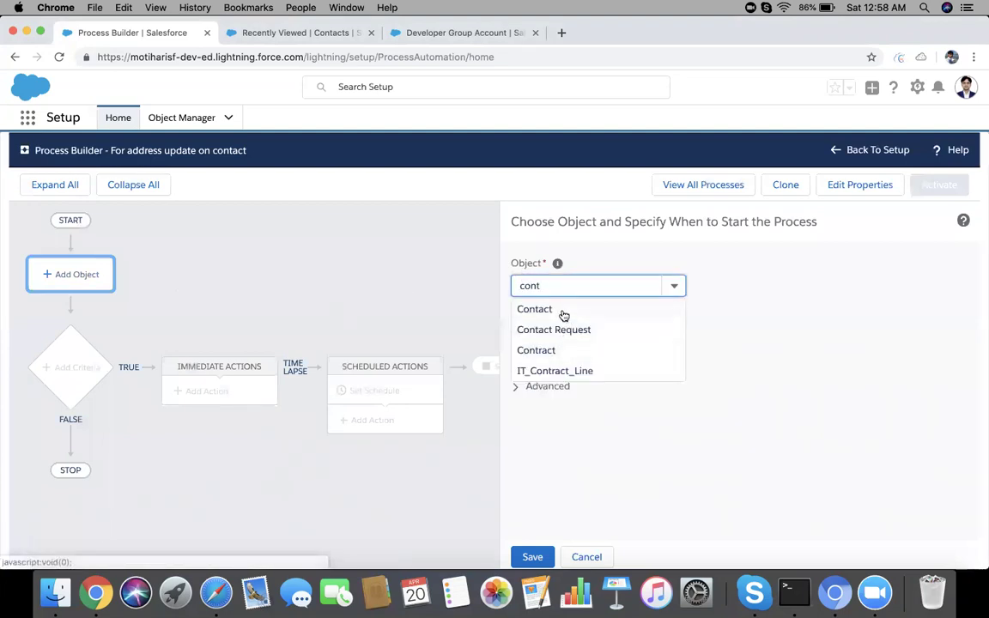
left_click(562, 312)
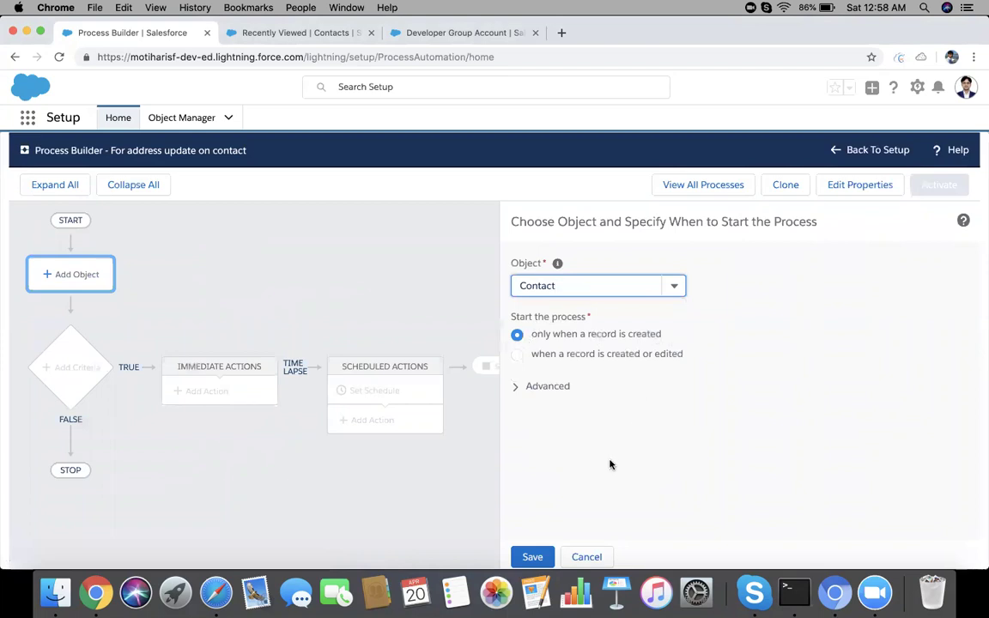
left_click(534, 556)
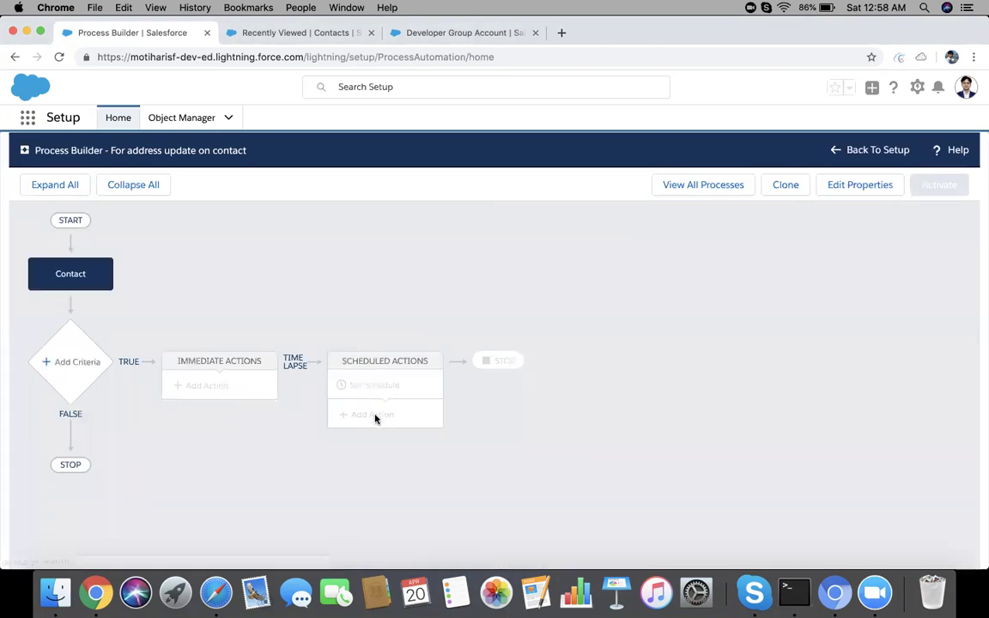
Add a criteria node to the process and name it "if account is not null".
left_click(64, 367)
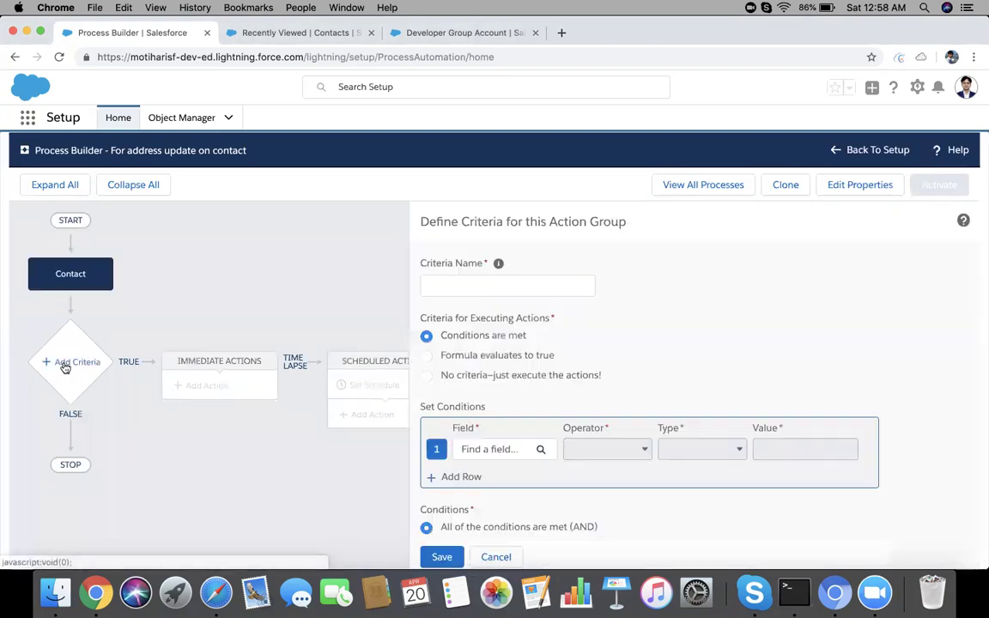
left_click(473, 277)
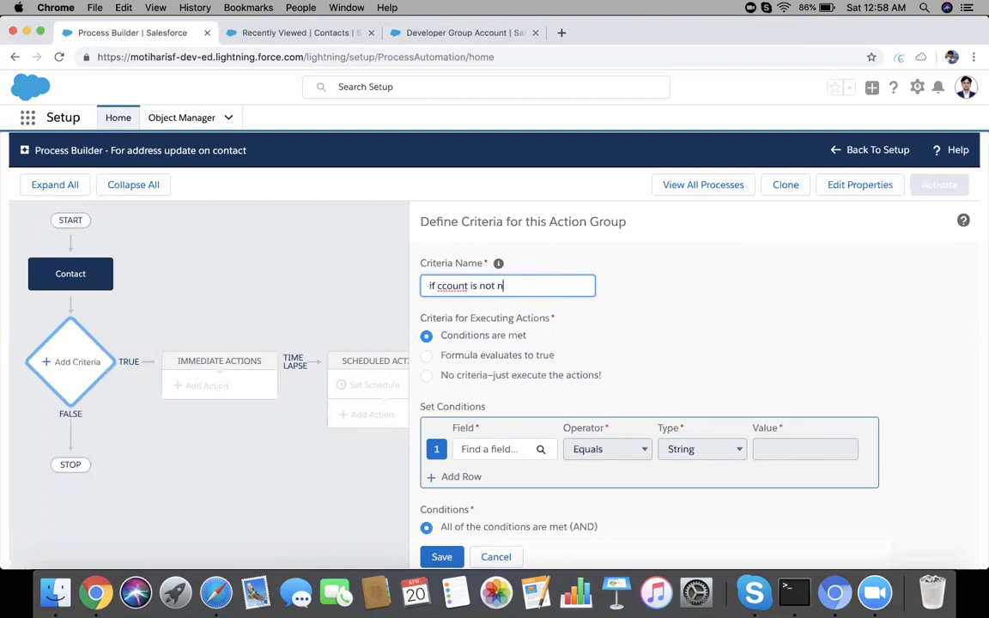
left_click(438, 286)
type("a")
Choose the contact's Account ID as the field for the first criteria condition.
left_click(508, 449)
type("acco")
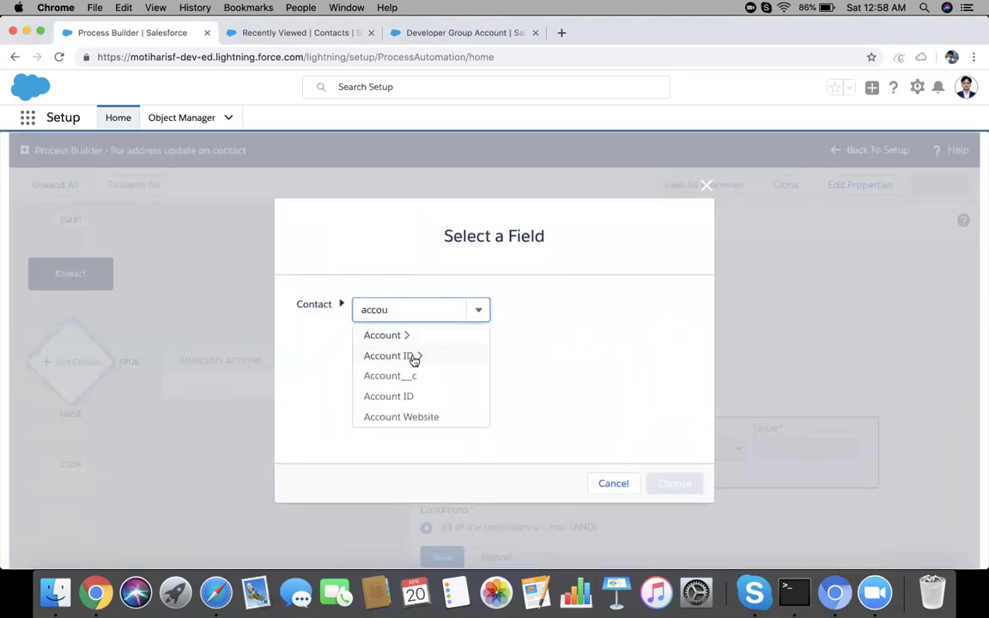
left_click(402, 399)
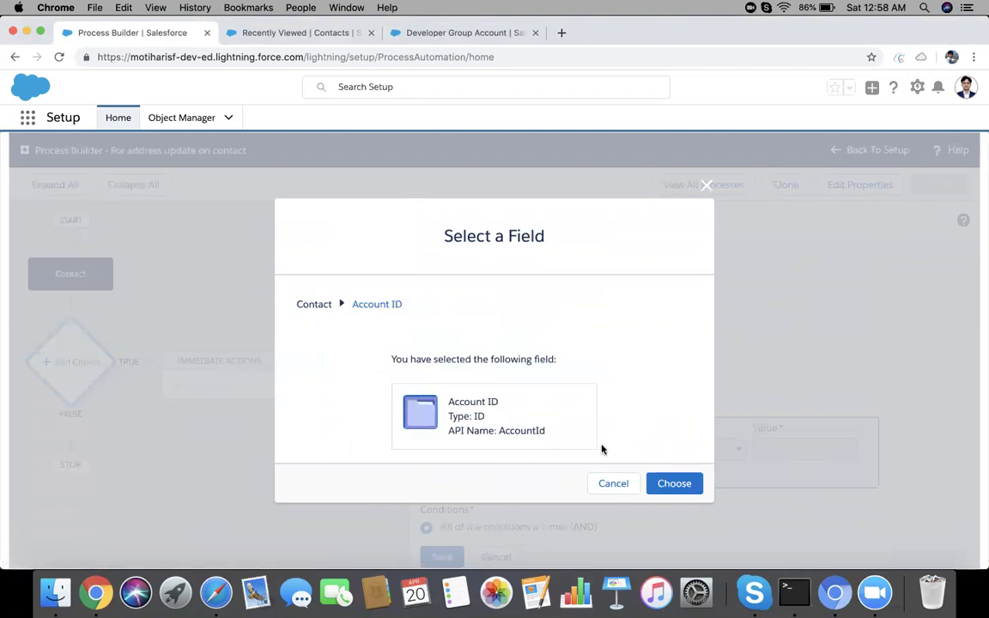
left_click(676, 486)
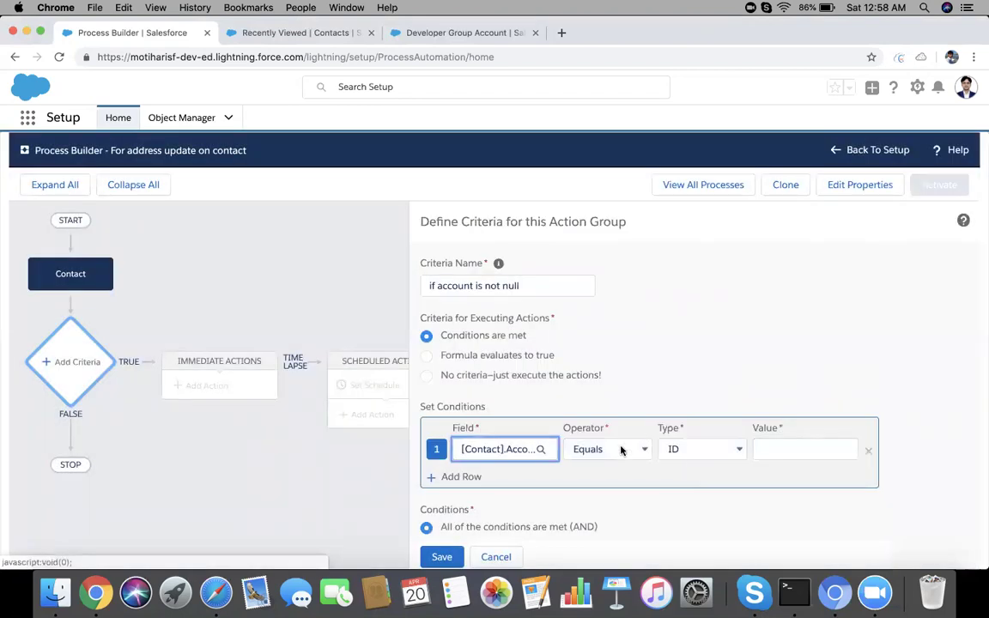
Set the Account ID condition to Is null, Boolean, False, and save the criteria.
left_click(622, 450)
left_click(606, 515)
left_click(716, 452)
left_click(699, 449)
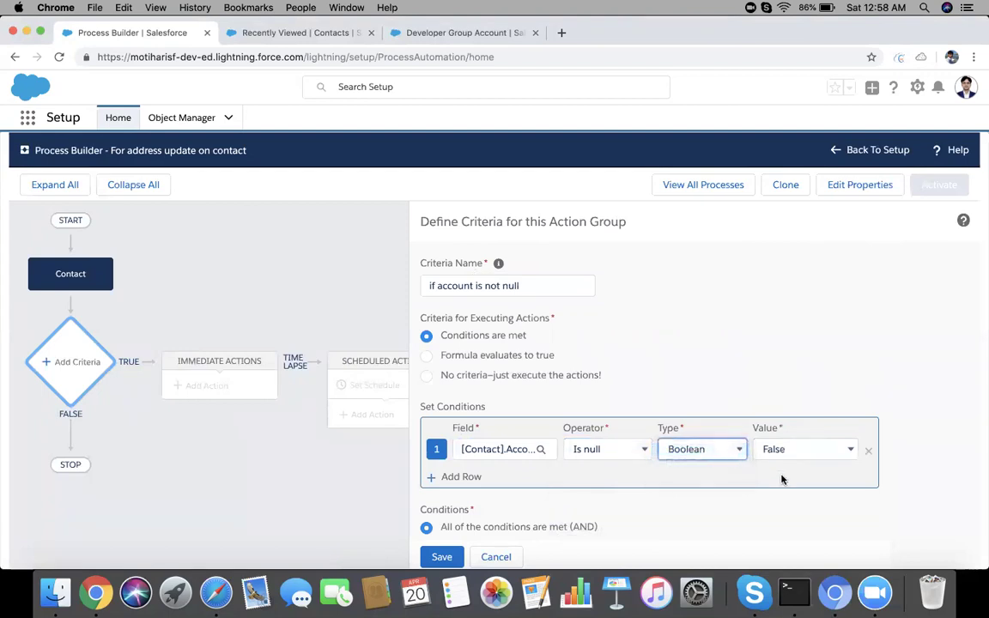
scroll(781, 478, "down", 2)
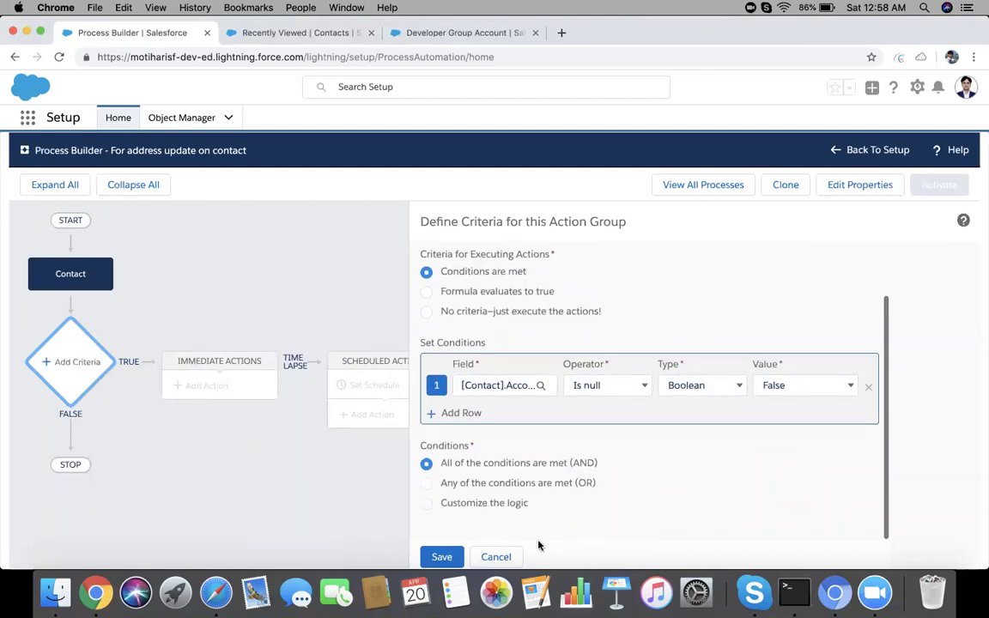
left_click(442, 557)
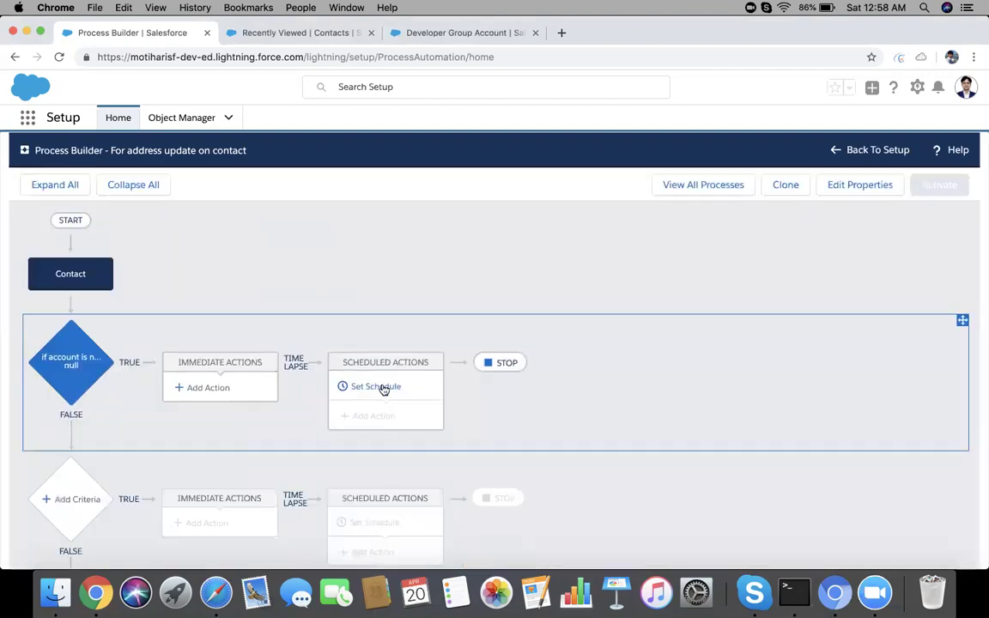
Add an immediate action of type Update Records named "update address".
left_click(222, 389)
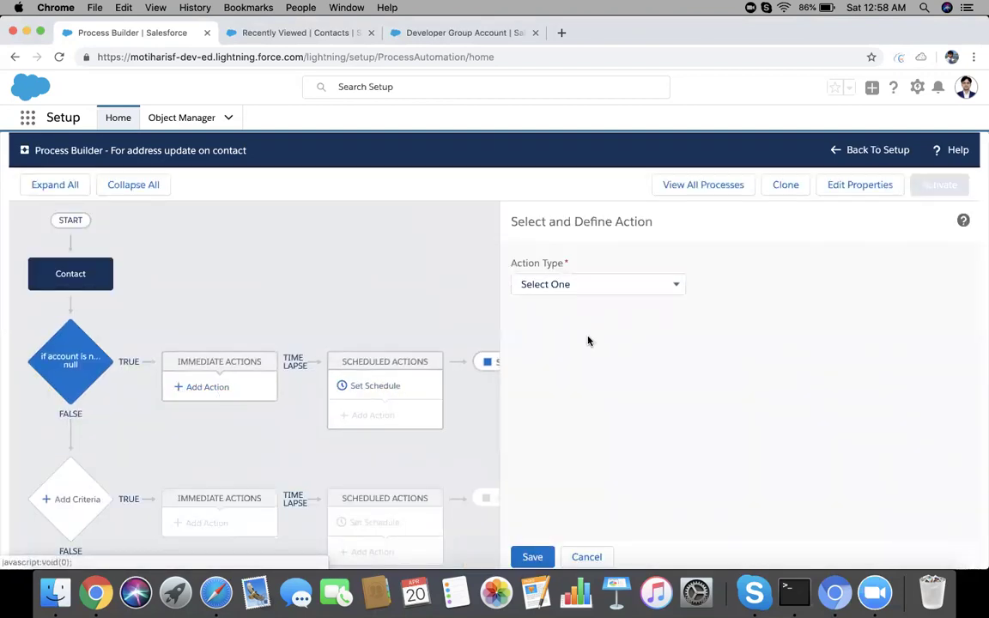
left_click(591, 284)
left_click(571, 401)
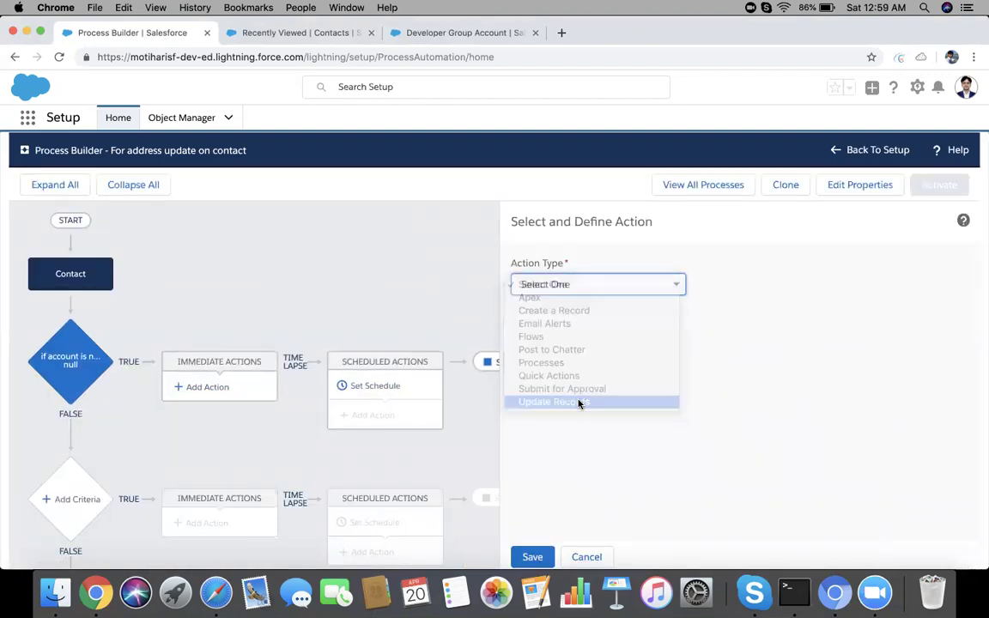
left_click(612, 341)
type("update address")
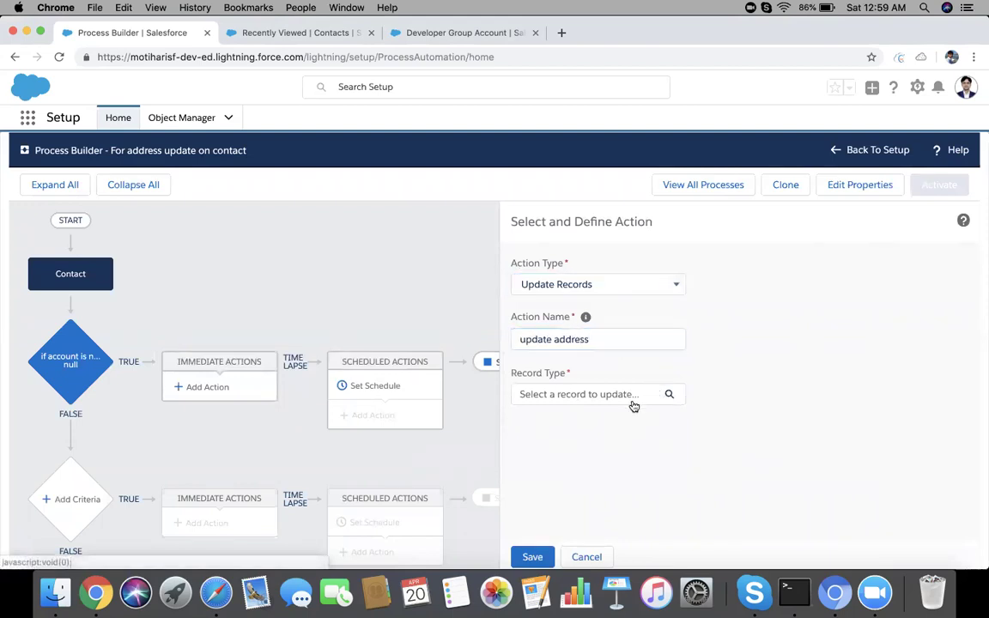
Choose the Contact record that started the process as the record to update.
left_click(631, 397)
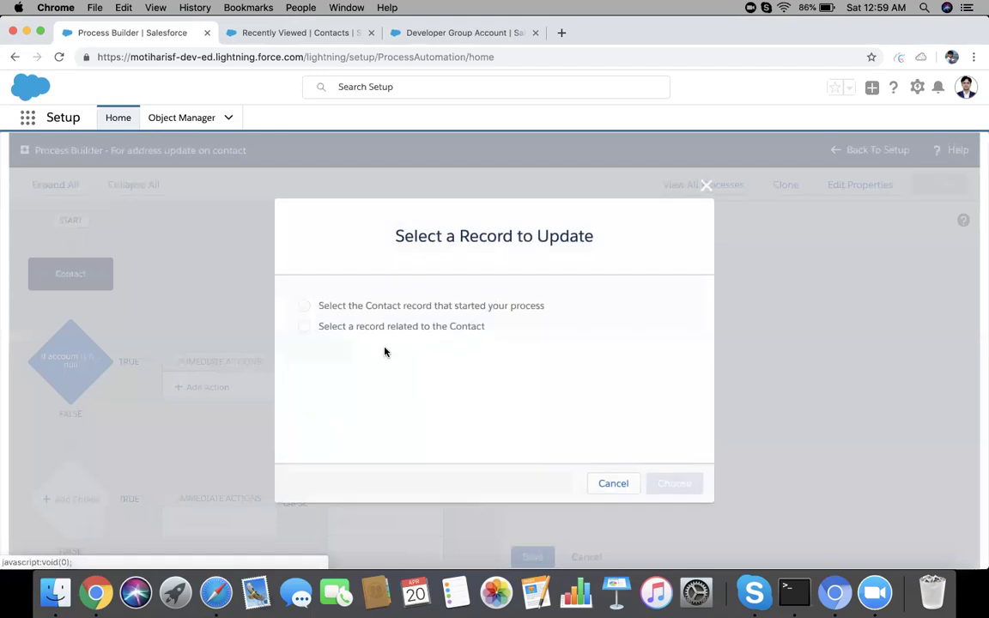
left_click(323, 309)
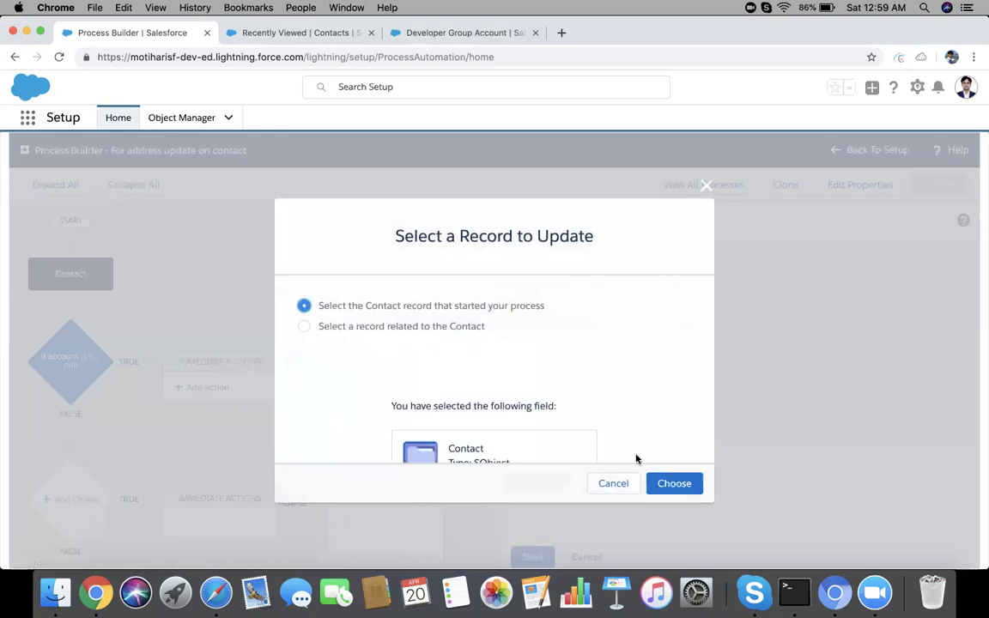
left_click(674, 484)
Select Mailing City as the first field to update and set its value type to Formula.
scroll(765, 376, "down", 2)
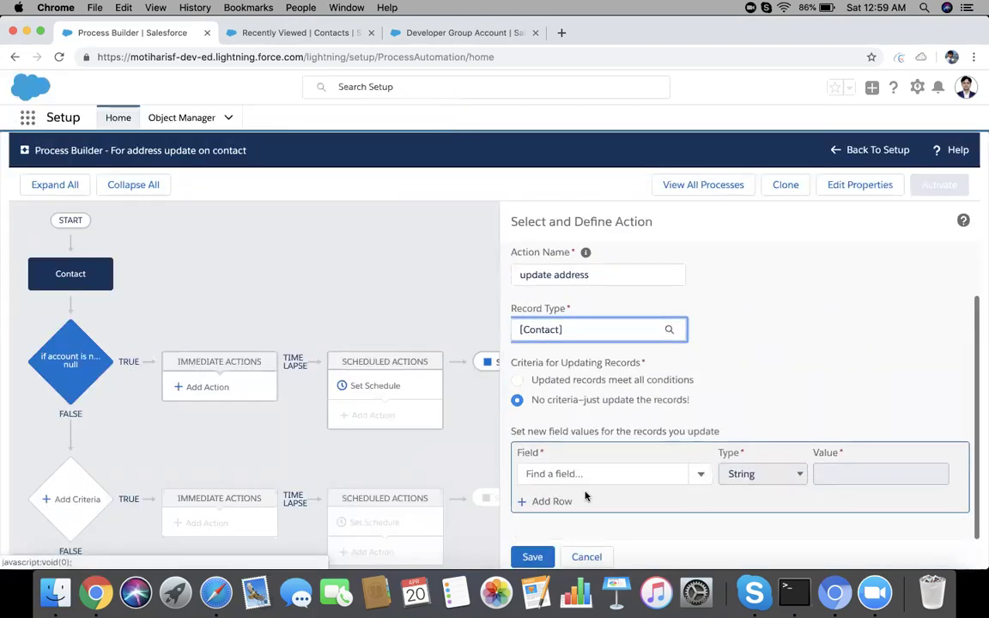
left_click(566, 473)
type("ma")
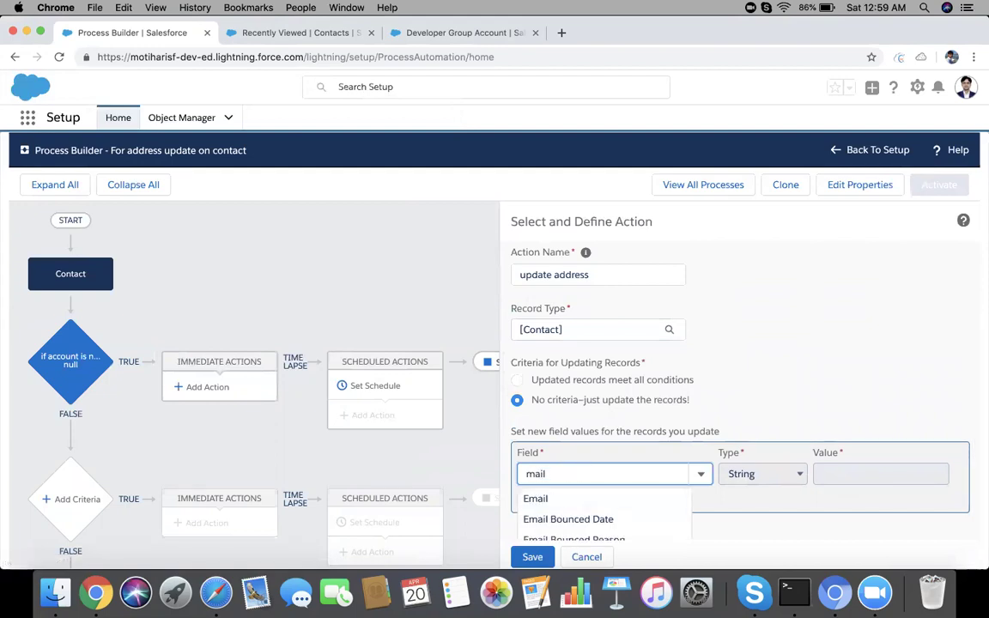
type("il")
key("super+a")
type("city")
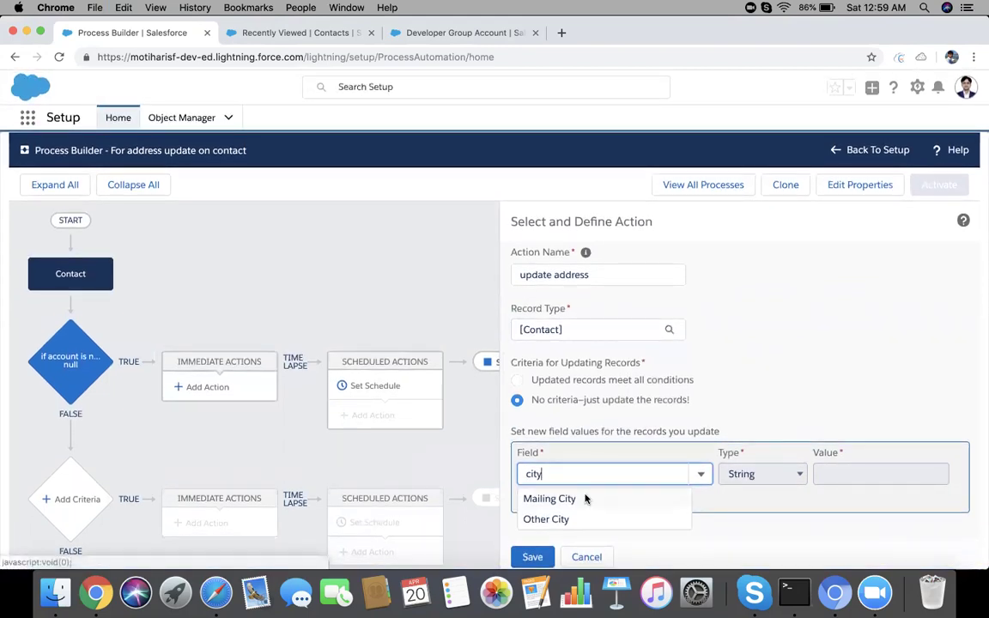
left_click(586, 499)
left_click(757, 473)
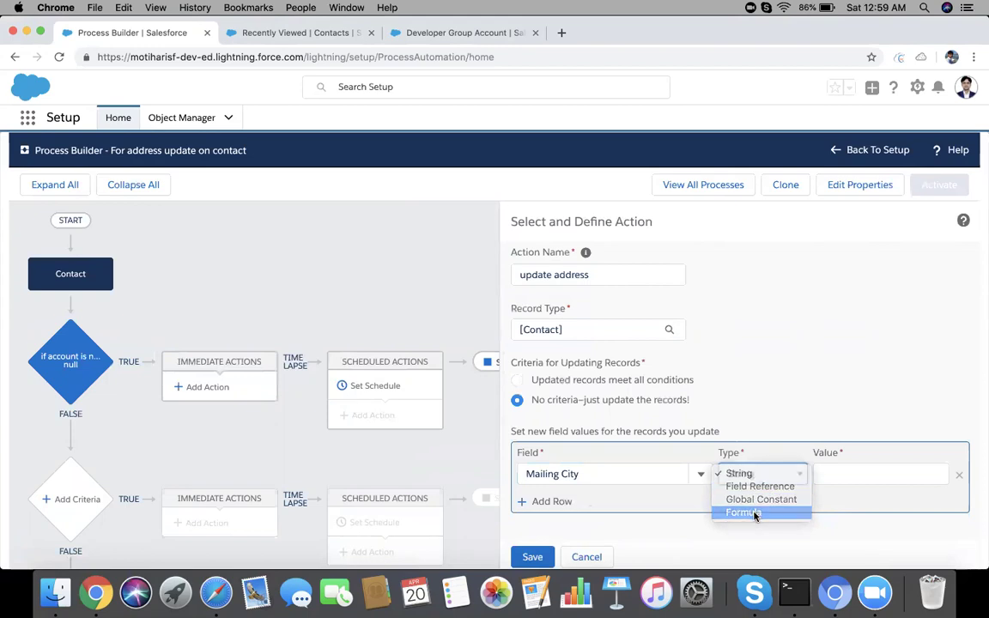
left_click(753, 512)
Enter IF(IsBlank([Contact].MailingCountry), [Contact].Account.BillingCountry , [Contact].MailingCountry) as the starting formula for Mailing City.
left_click(858, 479)
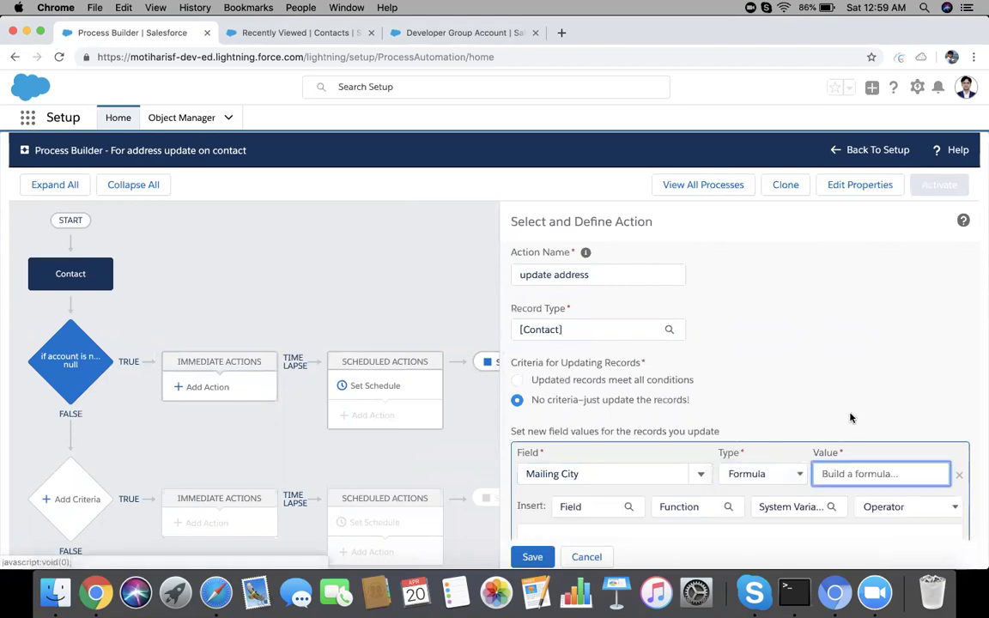
scroll(790, 399, "down", 3)
left_click(739, 393)
type("IF(IsBlank([Contact].MailingCountry), [Contact].Account.BillingCountry , [Contact].MailingCountry)")
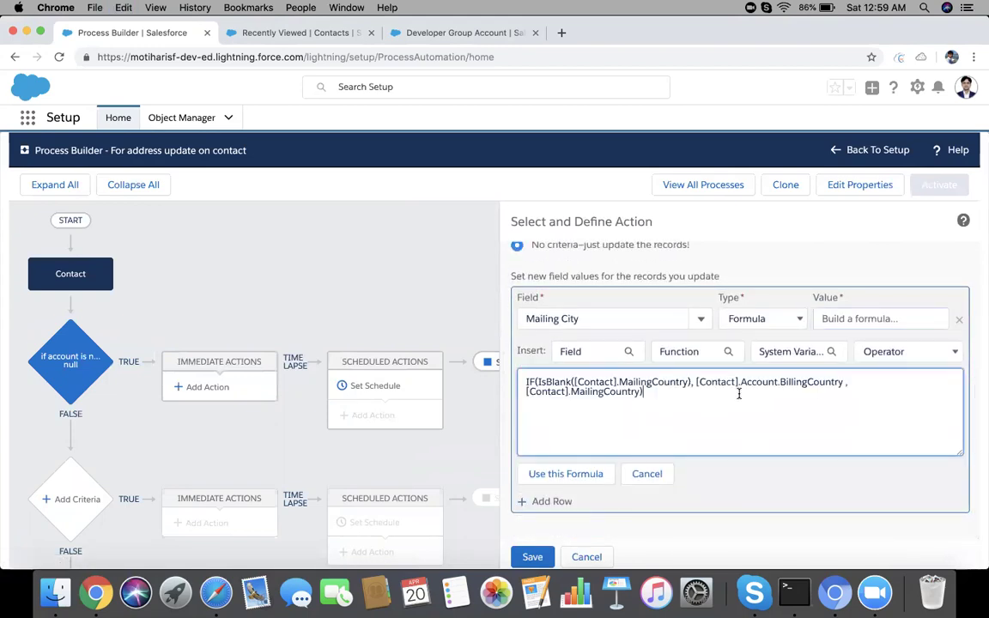
Change the formula's MailingCountry and BillingCountry references to MailingCity and BillingCity, and apply the formula to Mailing City.
left_click(688, 383)
key("BackSpace")
key("BackSpace")
key("BackSpace")
key("BackSpace")
key("BackSpace")
key("BackSpace")
type("ity")
left_click(822, 381)
key("BackSpace")
key("BackSpace")
key("BackSpace")
key("BackSpace")
key("BackSpace")
key("BackSpace")
type("ity")
key("Delete")
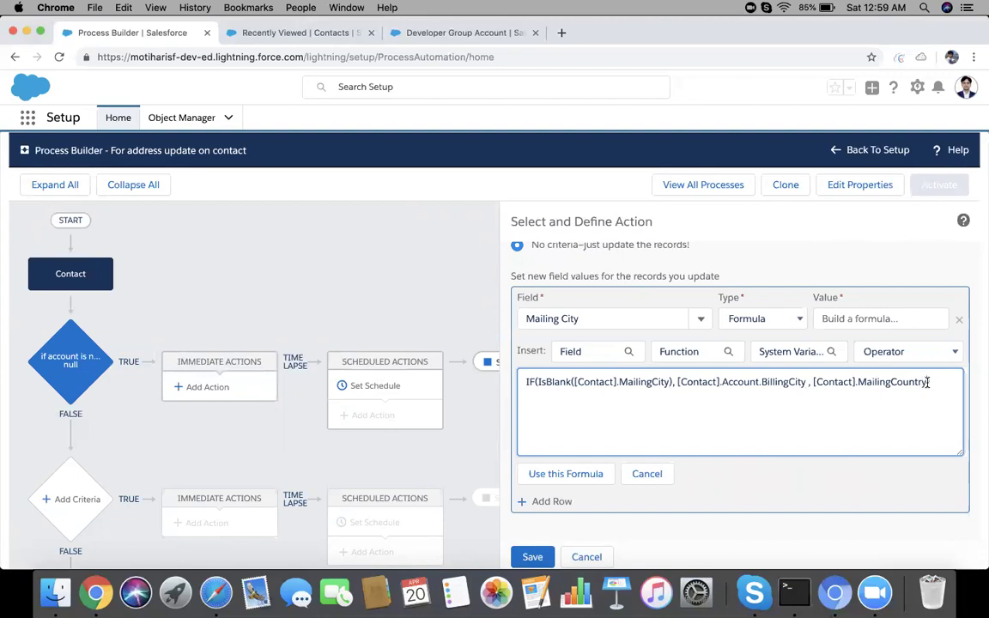
type("ty")
left_click(574, 468)
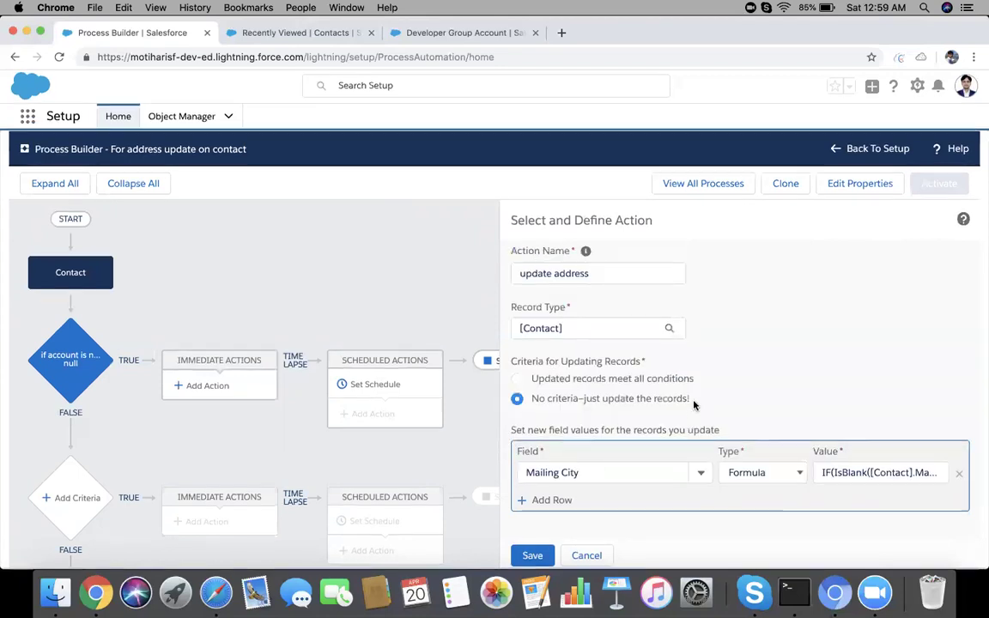
Add a second field row for Mailing Country with the value type Formula.
left_click(552, 502)
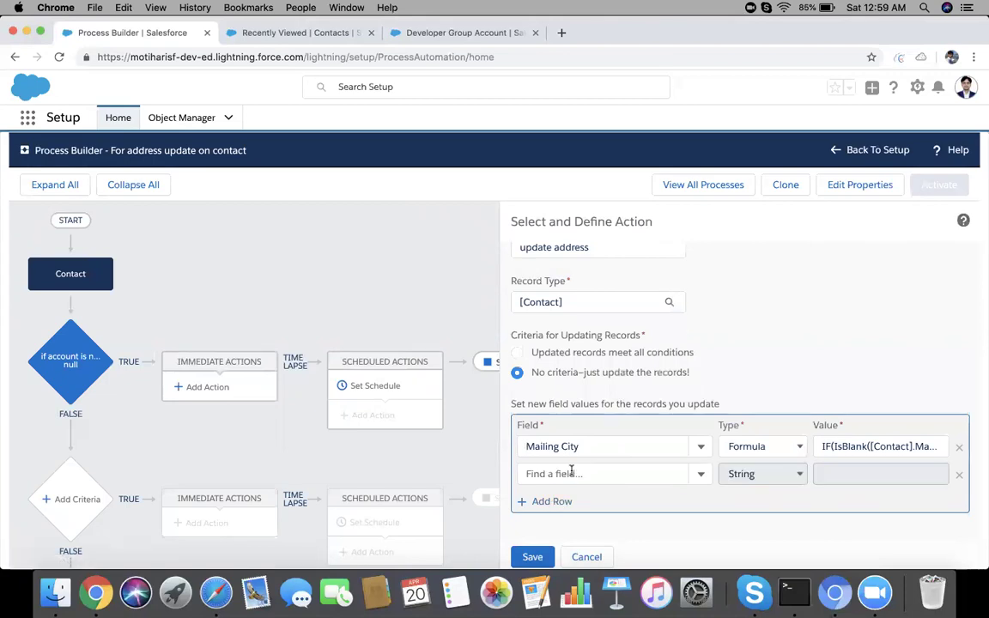
left_click(569, 470)
type("count")
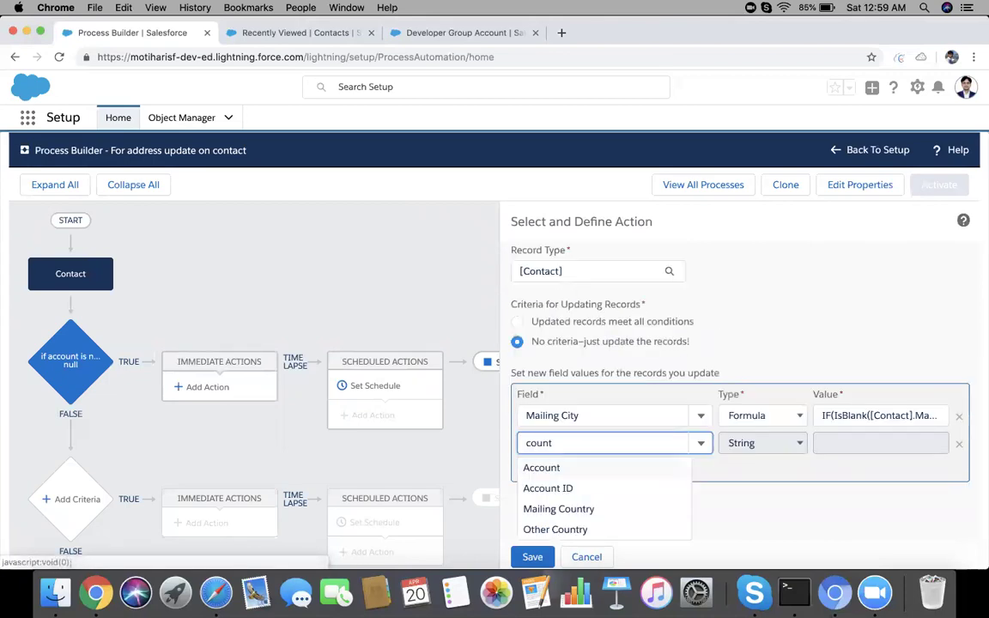
type("ry")
left_click(579, 501)
left_click(794, 473)
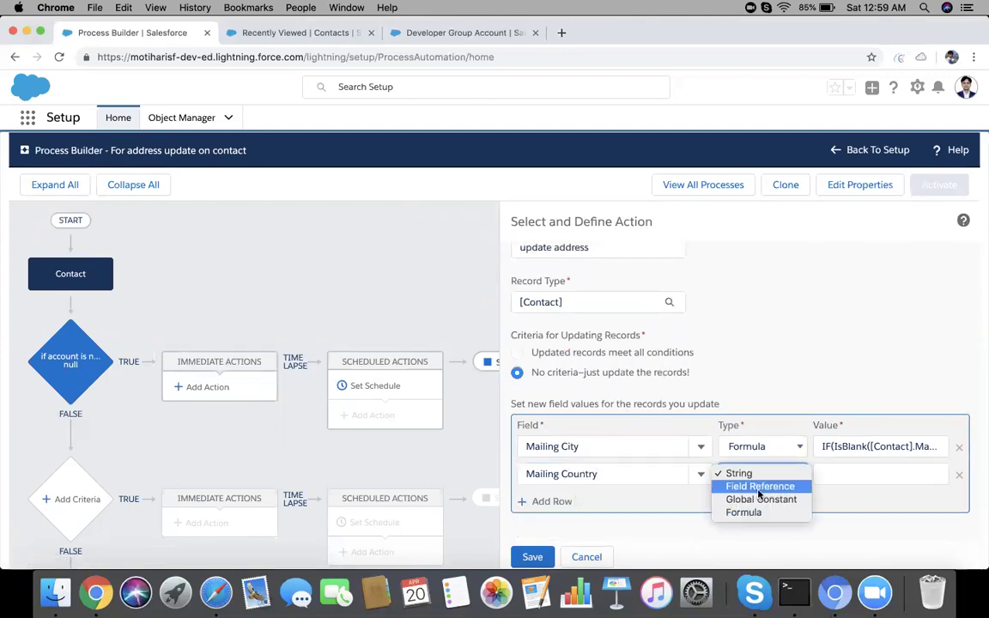
left_click(739, 512)
Apply the formula IF(IsBlank([Contact].MailingCountry), [Contact].Account.BillingCountry , [Contact].MailingCountry) to Mailing Country.
left_click(847, 477)
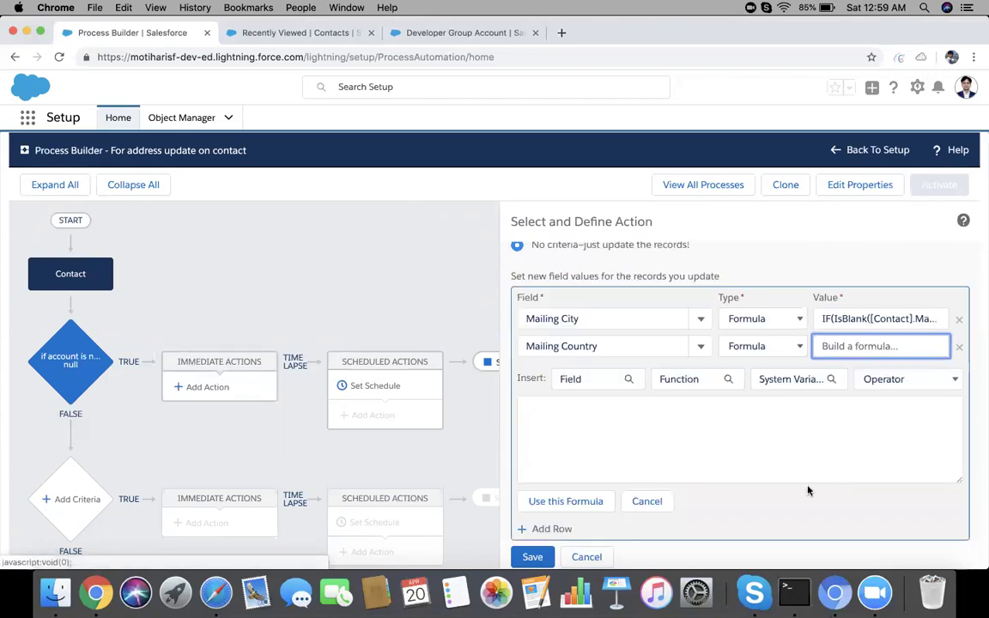
left_click(634, 454)
type("IF(IsBlank([Contact].MailingCountry), [Contact].Account.BillingCountry , [Contact].MailingCountry)")
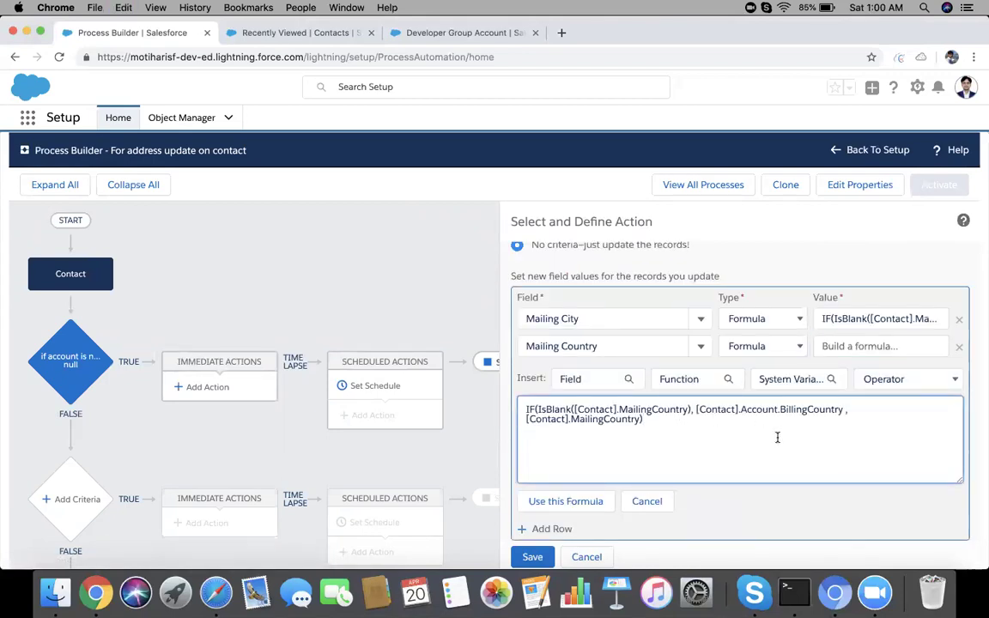
scroll(781, 436, "down", 1)
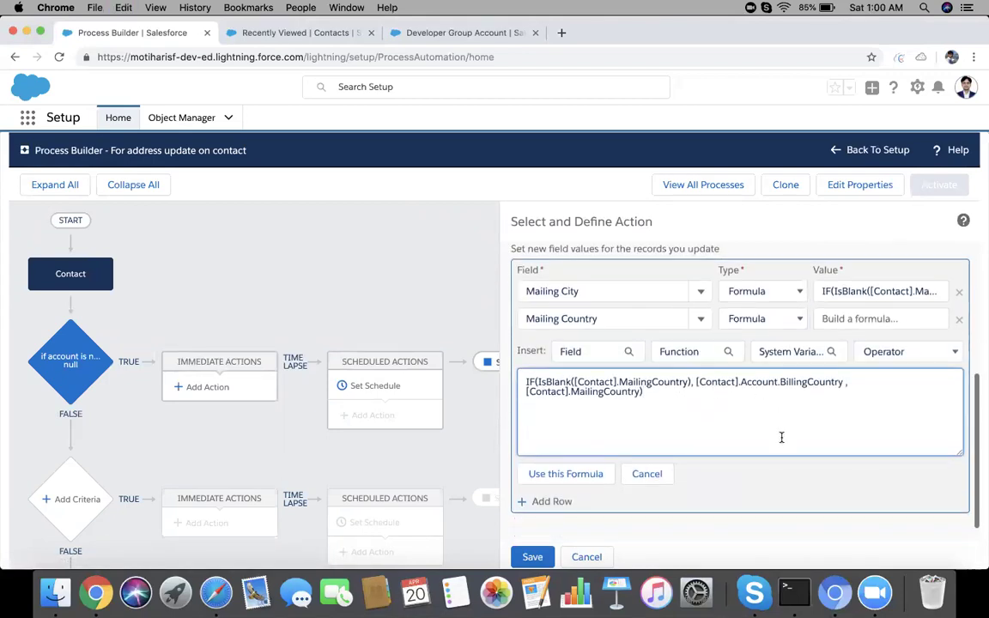
left_click(584, 475)
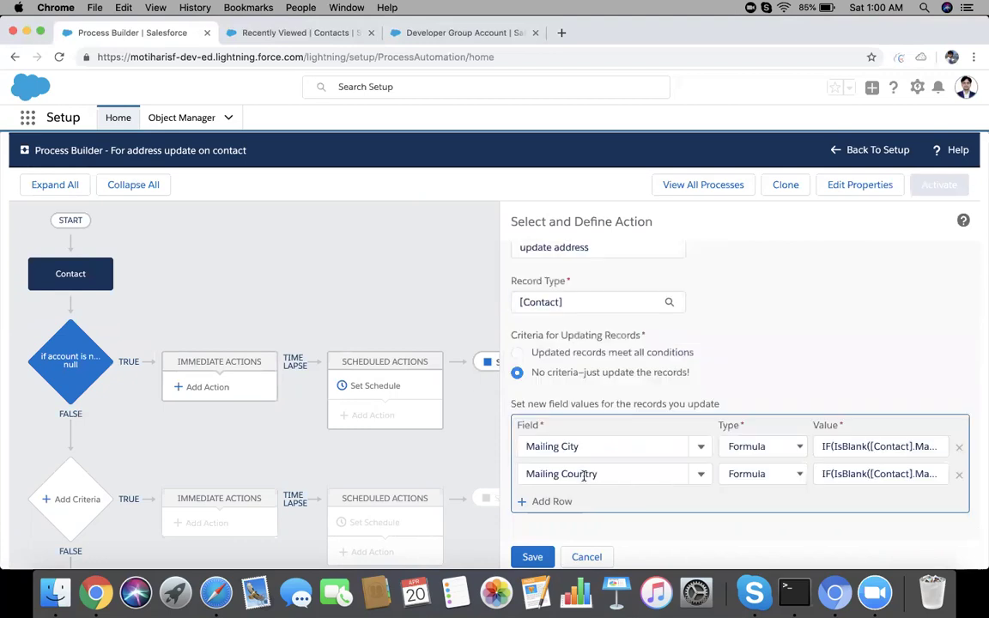
Add a third field row for Mailing Zip/Postal Code with the value type Formula.
left_click(545, 502)
left_click(582, 473)
type("zip")
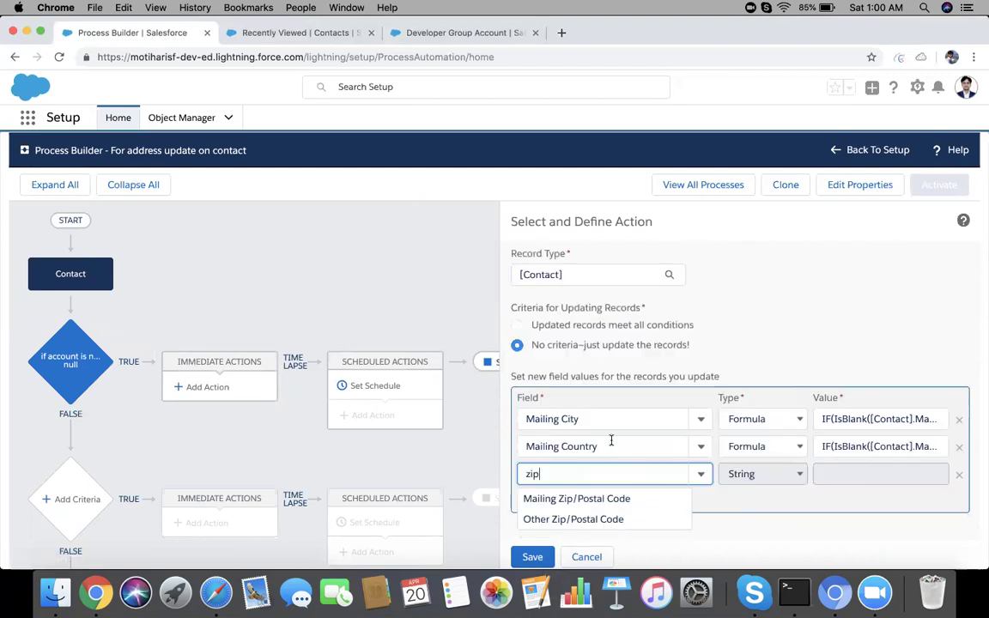
left_click(661, 499)
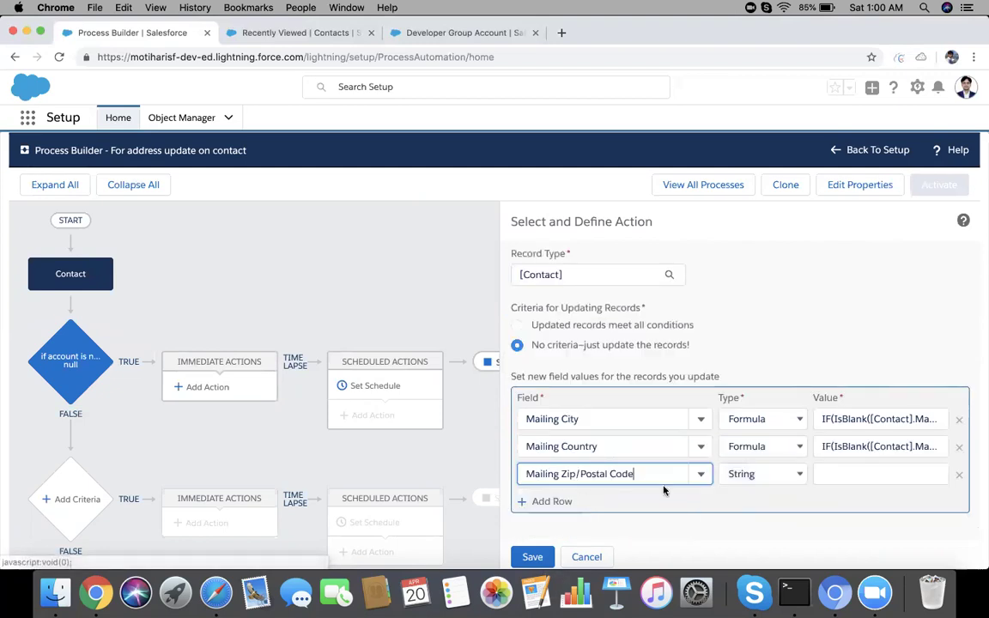
left_click(760, 477)
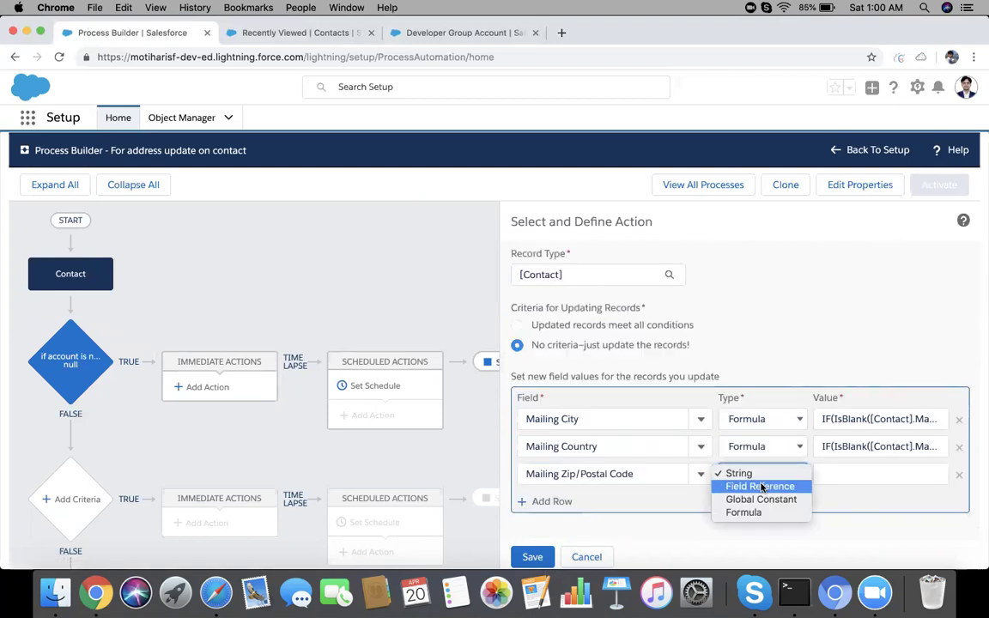
left_click(748, 511)
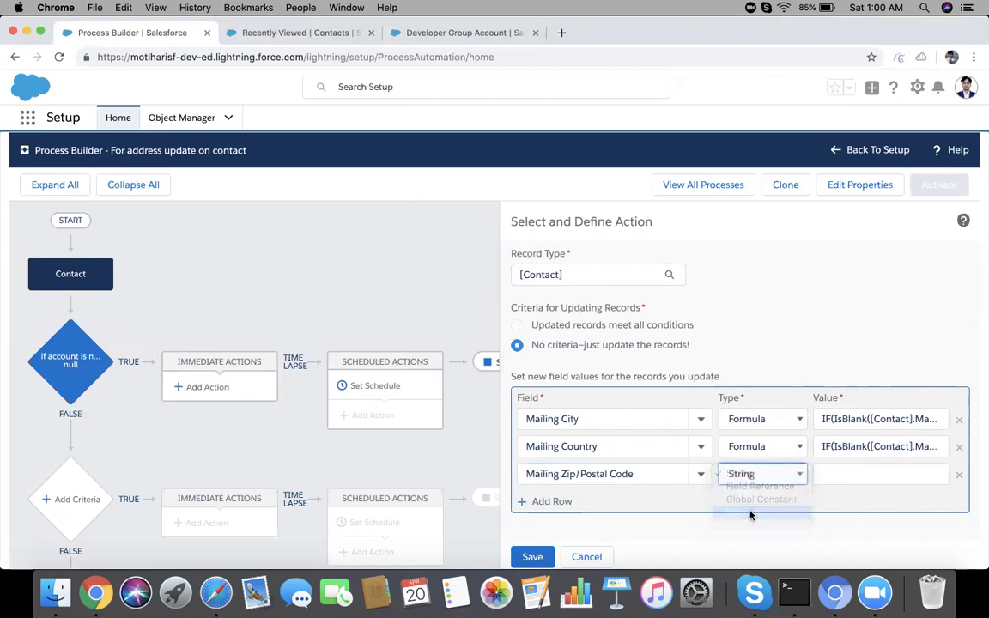
Insert the account's Billing Zip/Postal Code field, reached through Account ID, into the Mailing Zip/Postal Code formula.
left_click(864, 477)
left_click(785, 411)
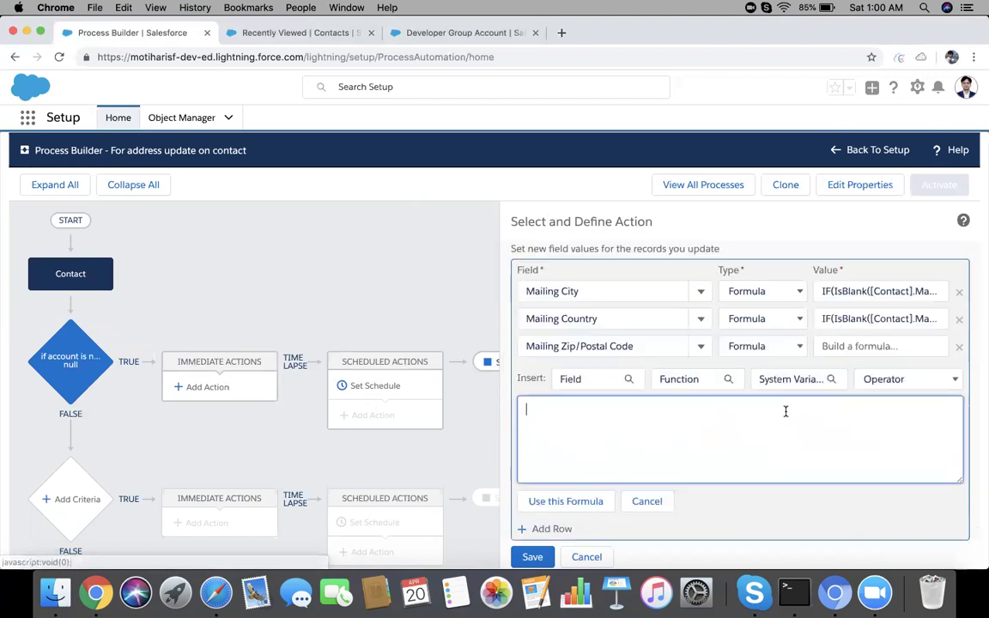
left_click(591, 379)
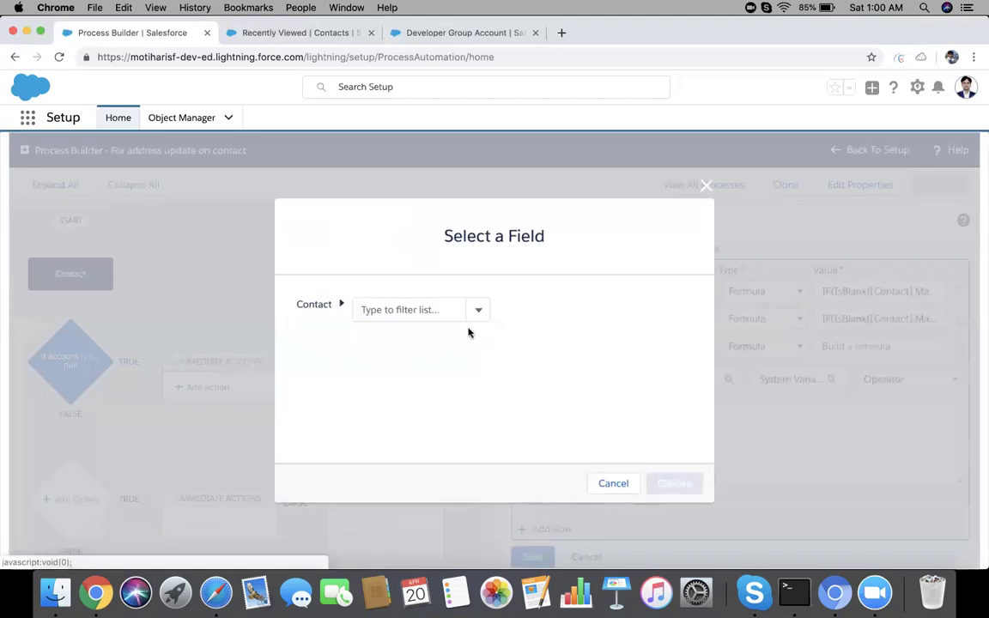
type("a")
key("BackSpace")
type("a")
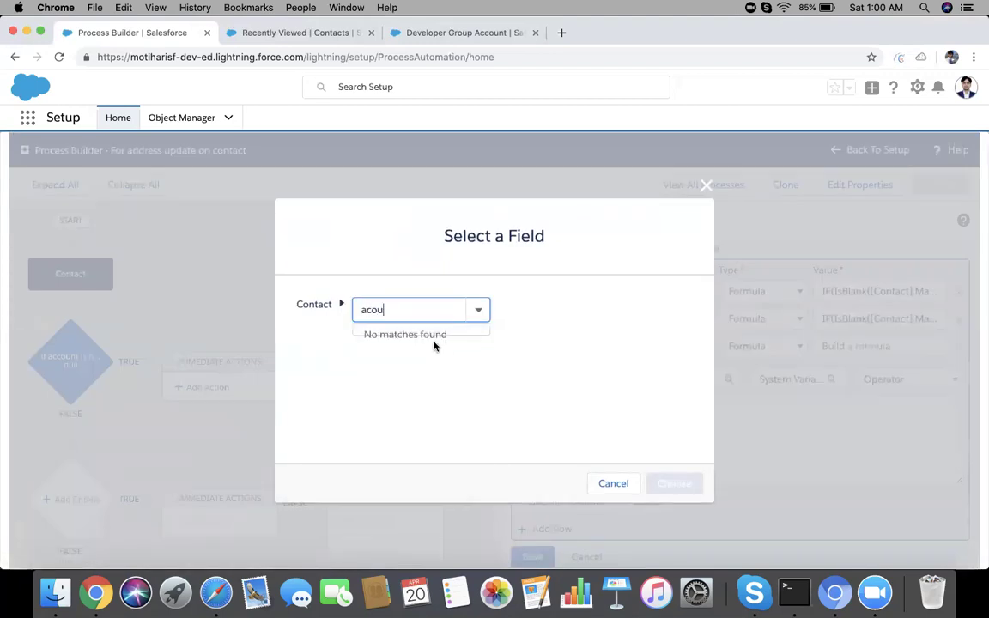
type("cco")
left_click(404, 354)
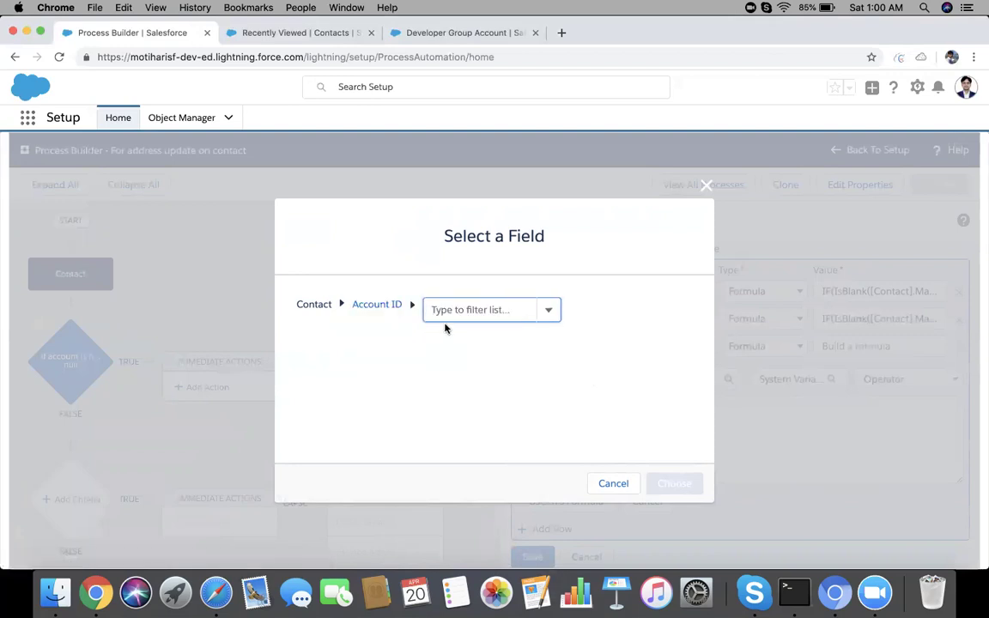
type("zip")
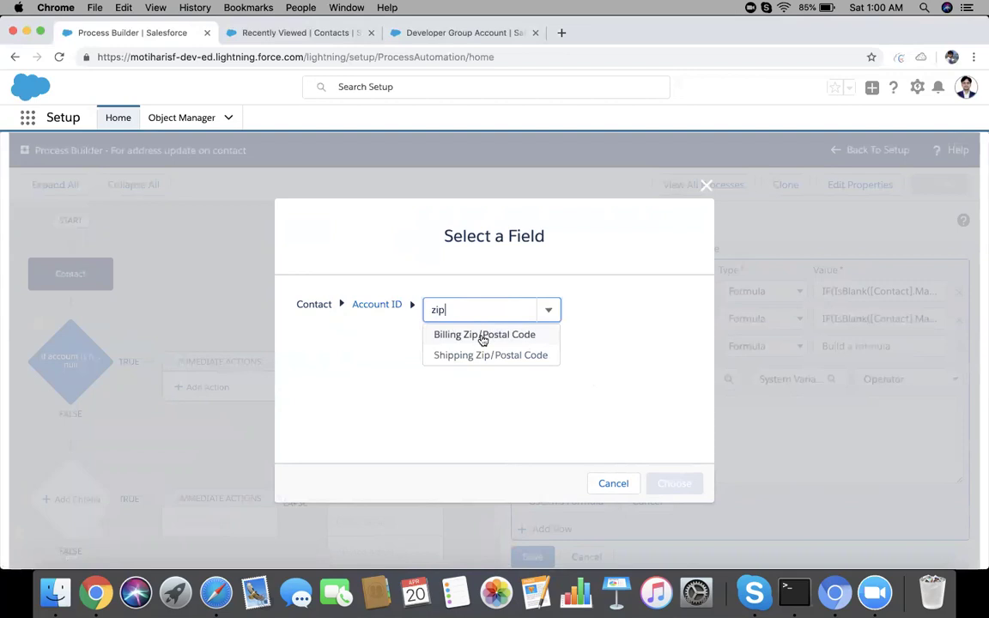
left_click(486, 335)
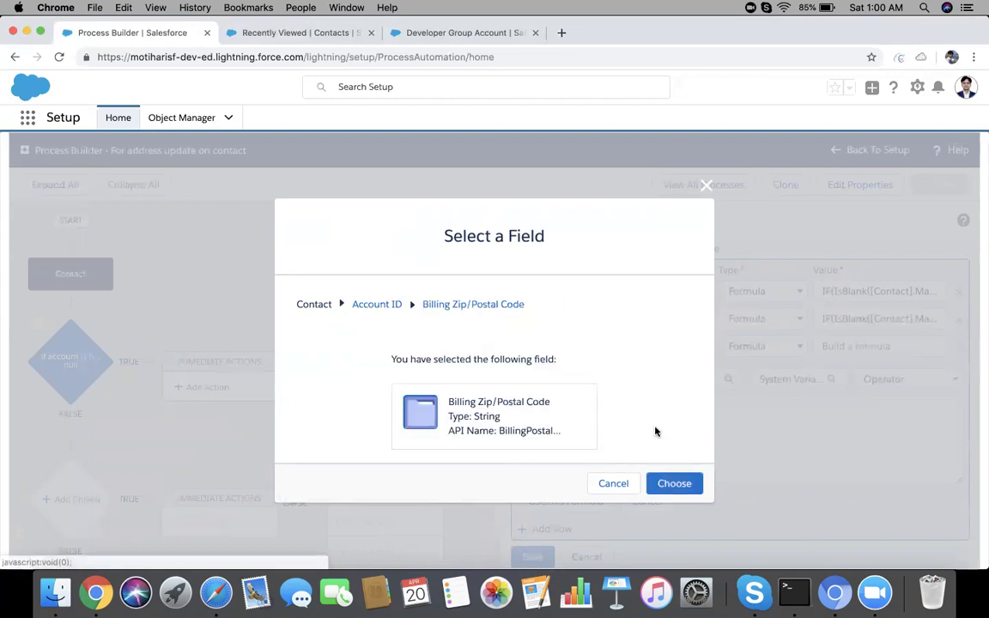
left_click(673, 483)
Replace the inserted reference with IF(IsBlank([Contact].MailingCountry), [Contact].Account.BillingCountry , [Contact].MailingCountry), keeping the name BillingPostalCode copied.
left_click(580, 431)
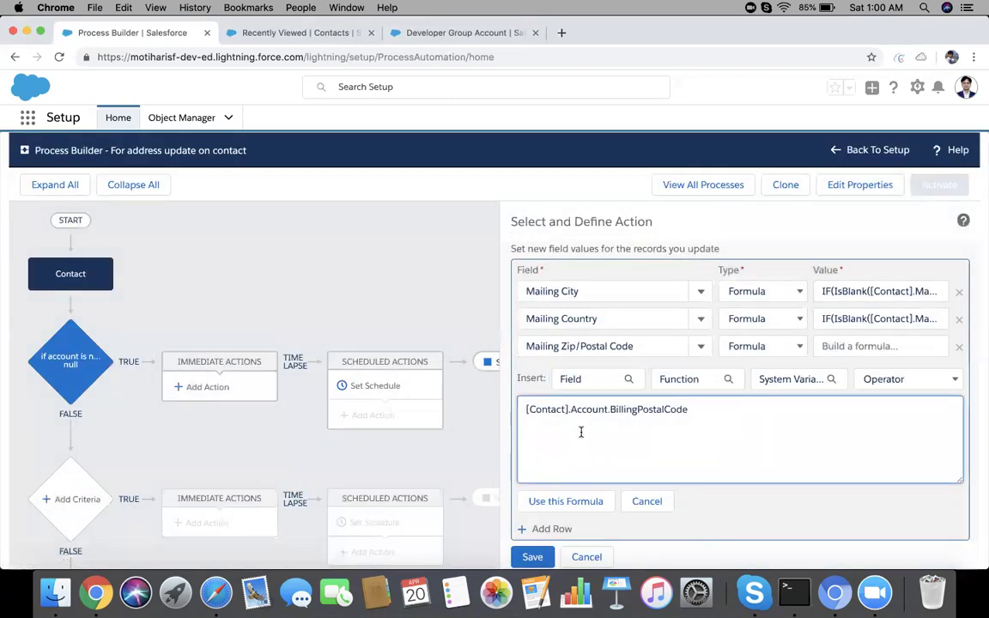
type("IF(IsBlank([Contact].MailingCountry), [Contact].Account.BillingCountry , [Contact].MailingCountry)")
double_click(664, 409)
key("ctrl+c")
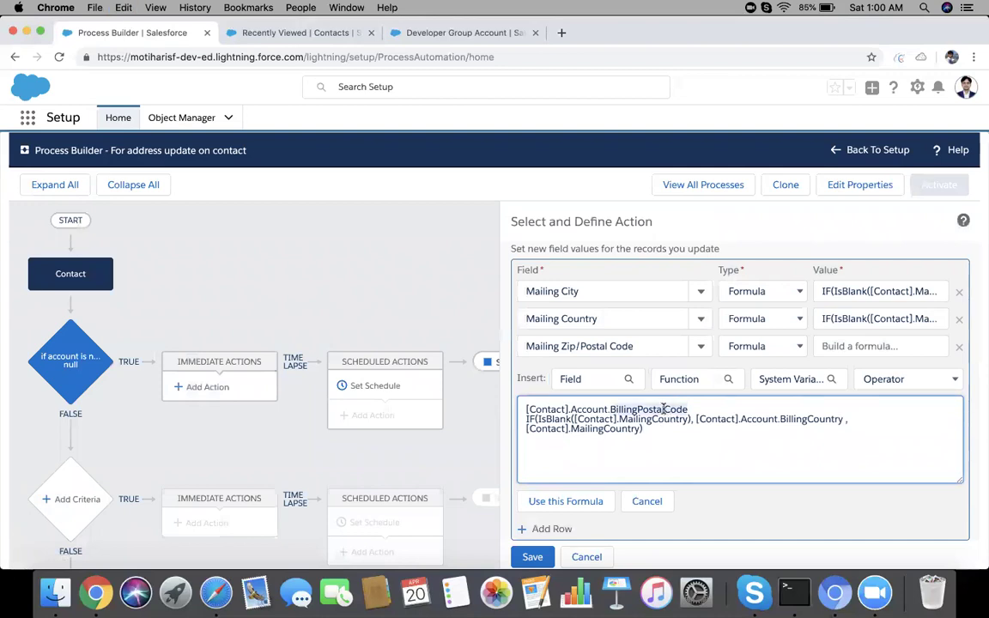
key("BackSpace")
left_click_drag(610, 410, 513, 412)
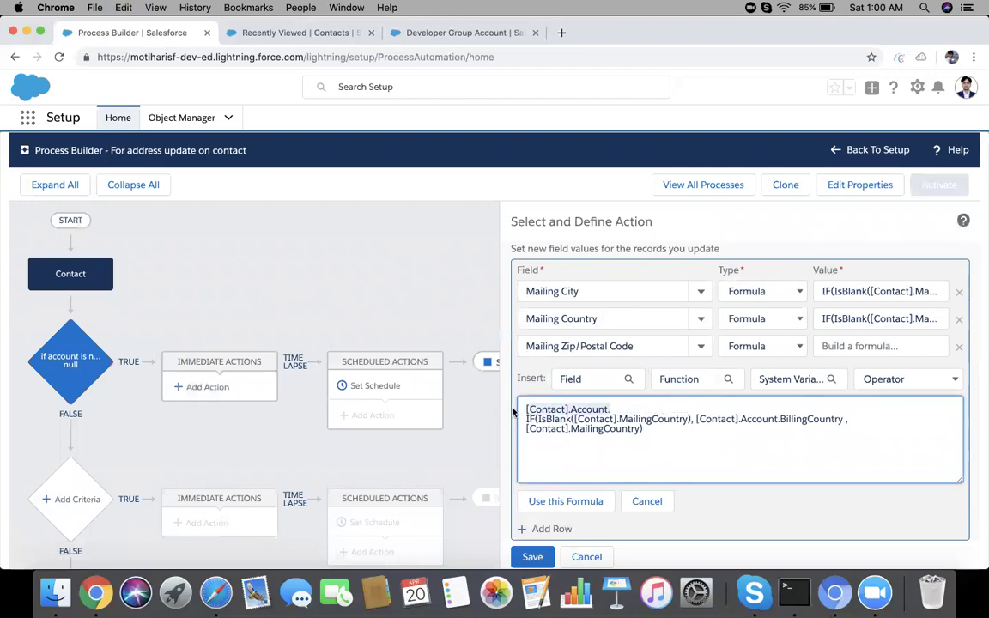
key("BackSpace")
key("BackSpace")
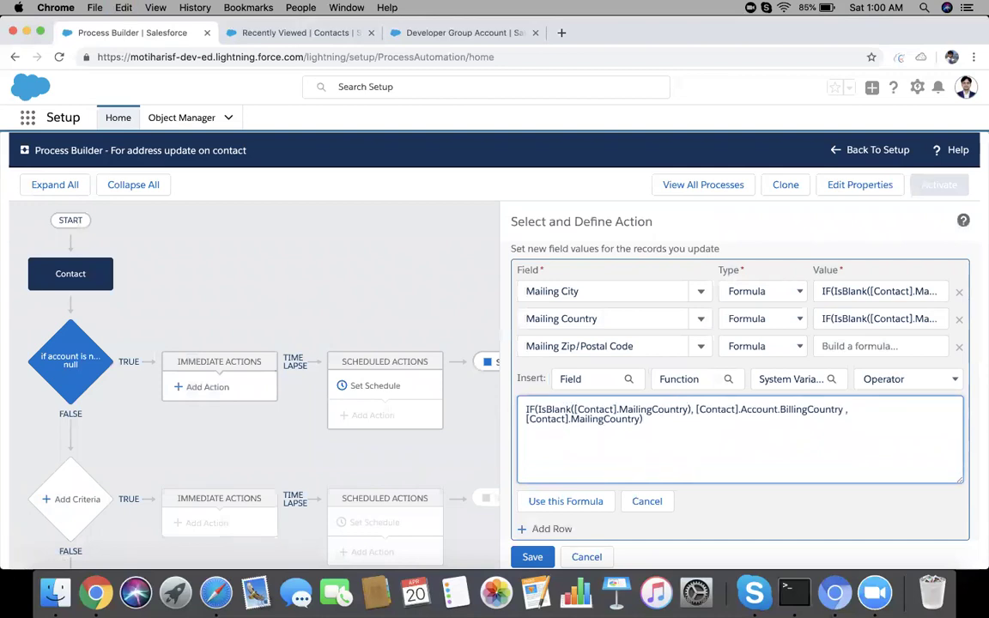
Replace both MailingCountry inside IsBlank and BillingCountry in the formula with the copied name BillingPostalCode.
double_click(657, 408)
key("ctrl+v")
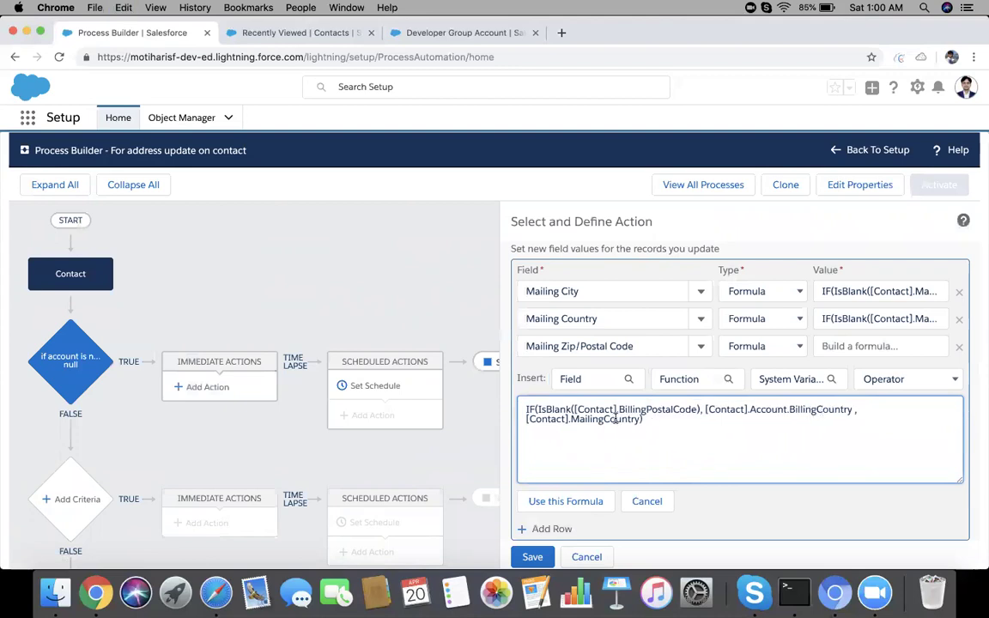
double_click(817, 410)
key("ctrl+v")
Change the field name inside IsBlank to MailingPostalCode by replacing its Billing prefix with Mailing.
left_click(648, 409)
key("BackSpace")
key("BackSpace")
key("BackSpace")
key("BackSpace")
key("BackSpace")
key("BackSpace")
key("BackSpace")
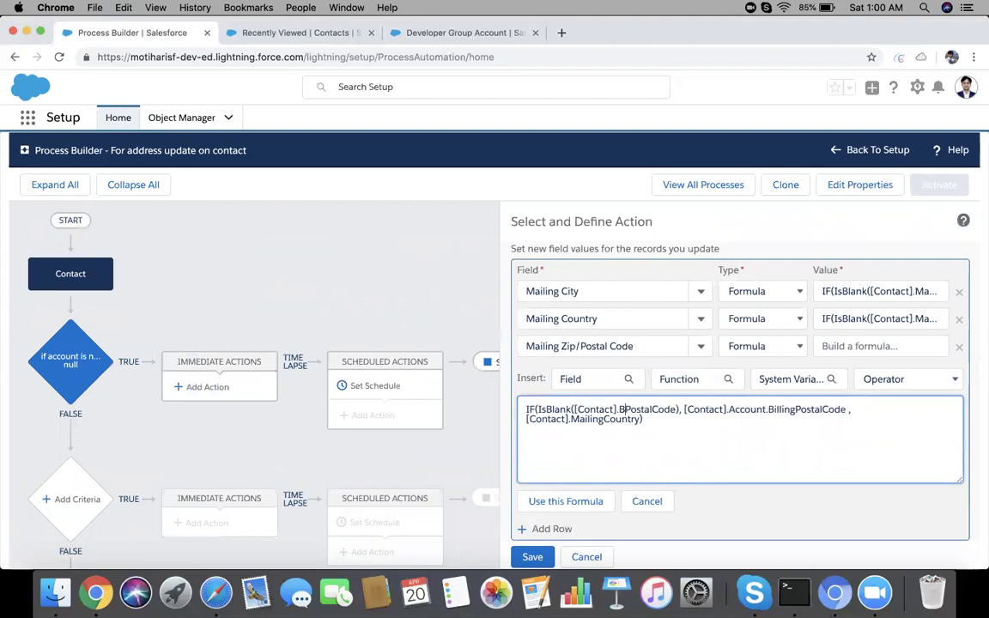
type("Mailing")
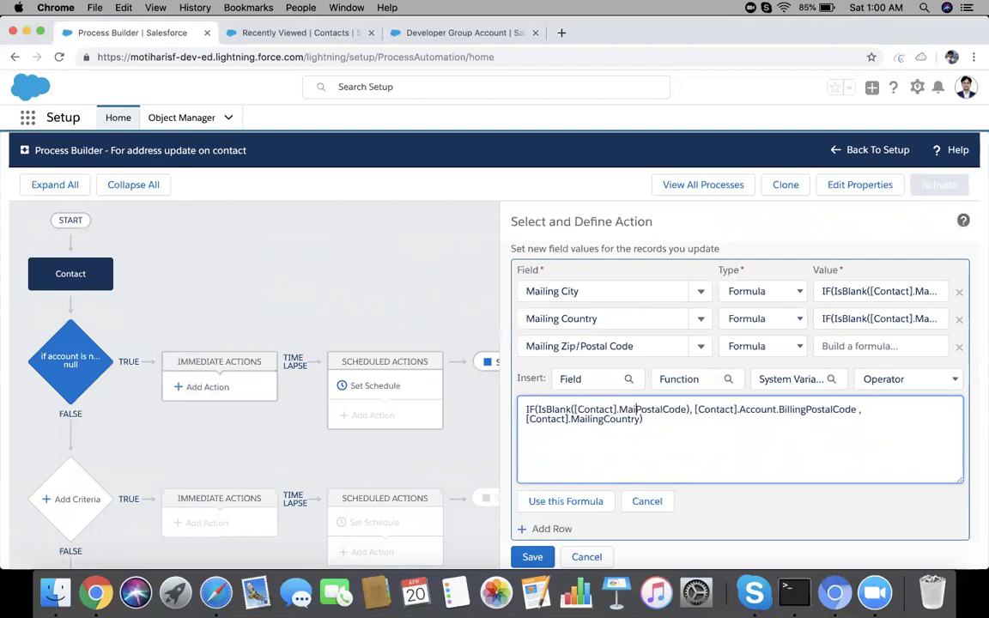
Replace the formula's final MailingCountry with MailingPostalCode and apply the formula to Mailing Zip/Postal Code.
double_click(678, 405)
key("ctrl+c")
double_click(611, 419)
key("ctrl+v")
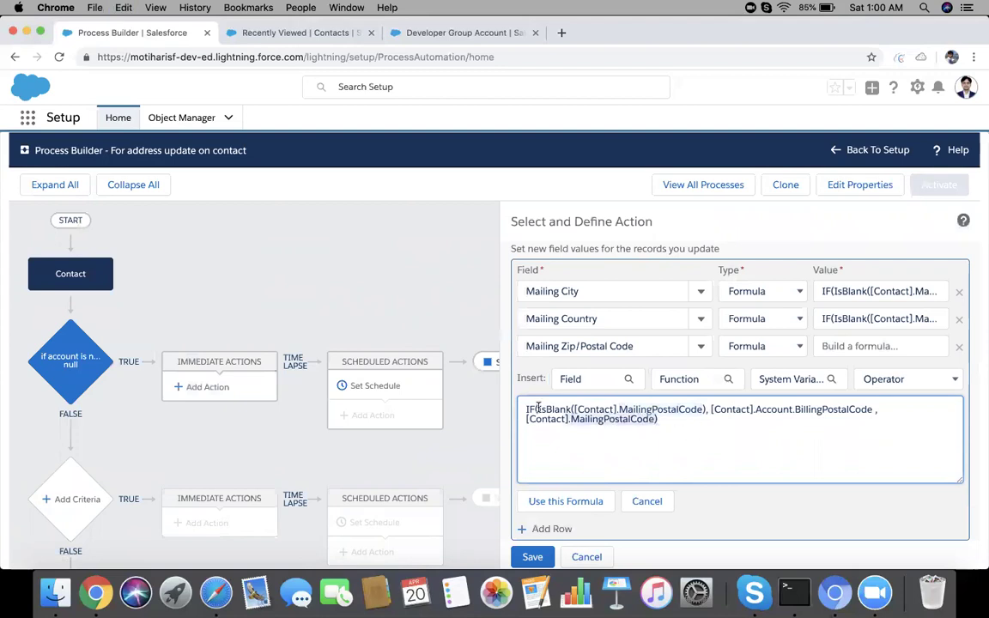
left_click_drag(690, 424, 523, 407)
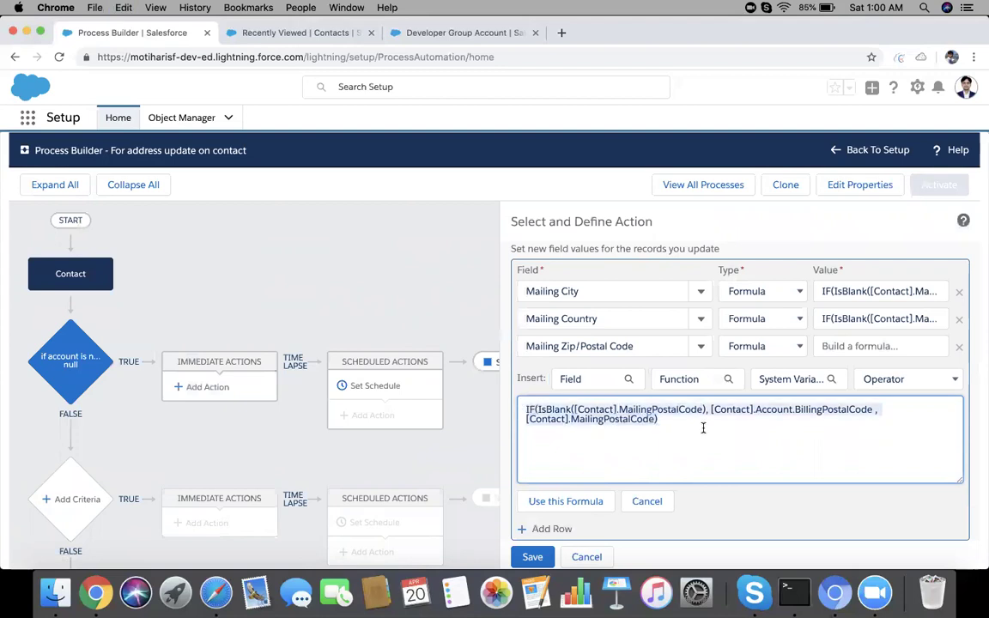
left_click(628, 443)
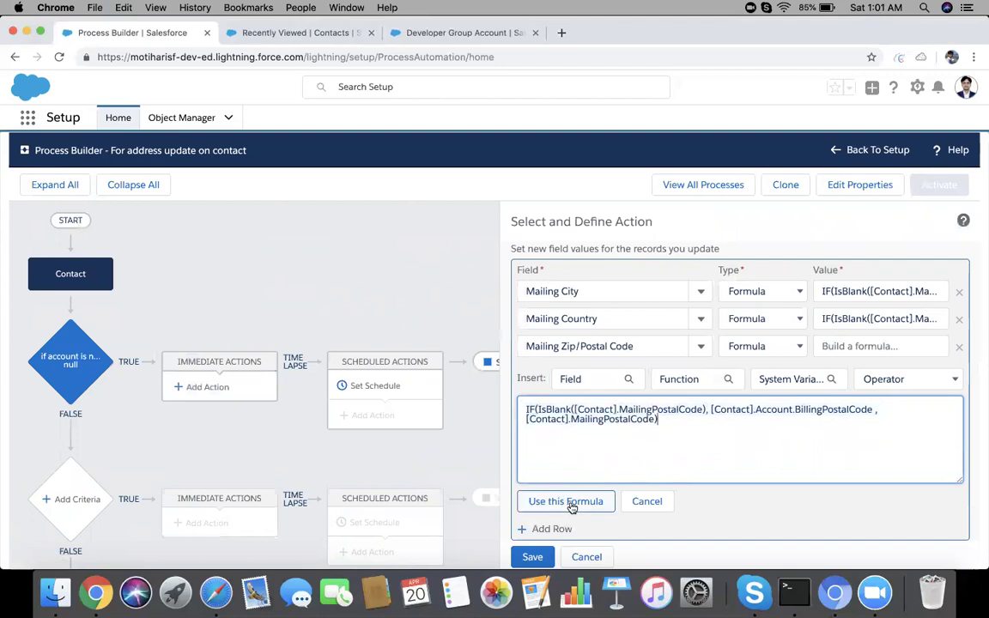
left_click(571, 502)
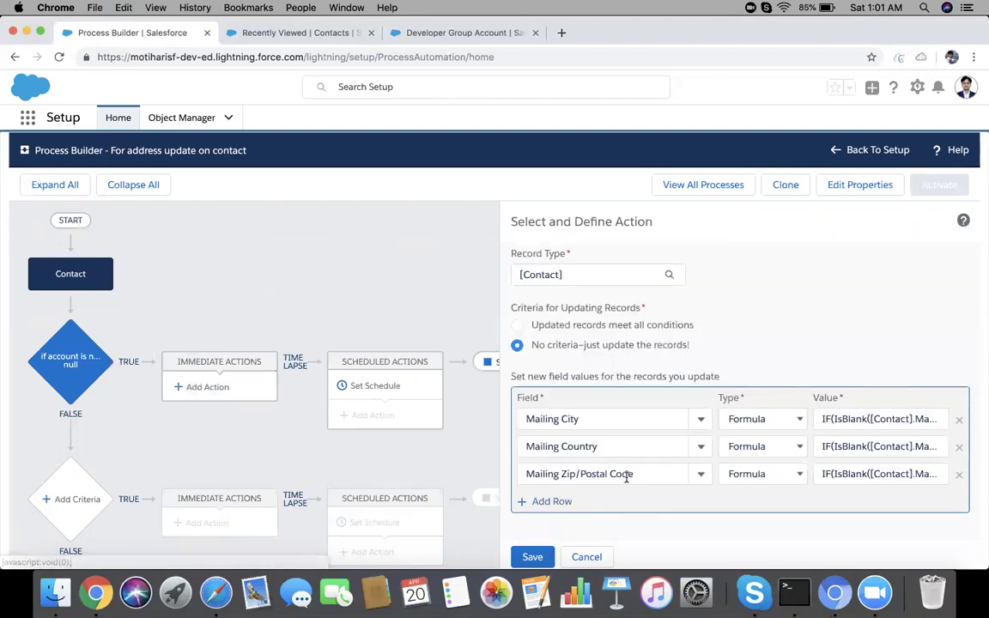
Add a fourth field row for Mailing State/Province with the value type Formula.
left_click(556, 502)
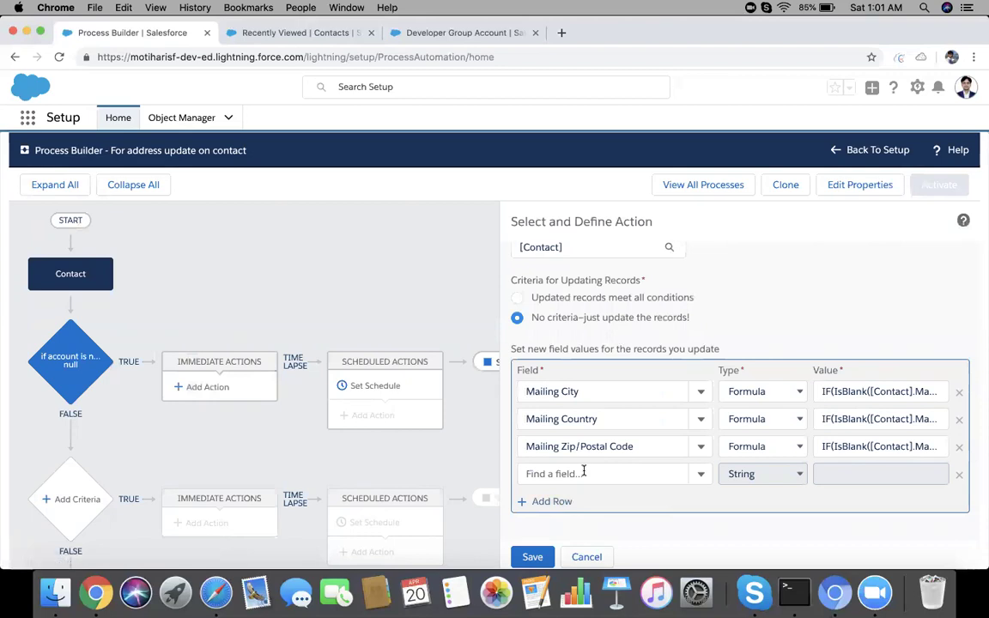
left_click(583, 472)
type("stat")
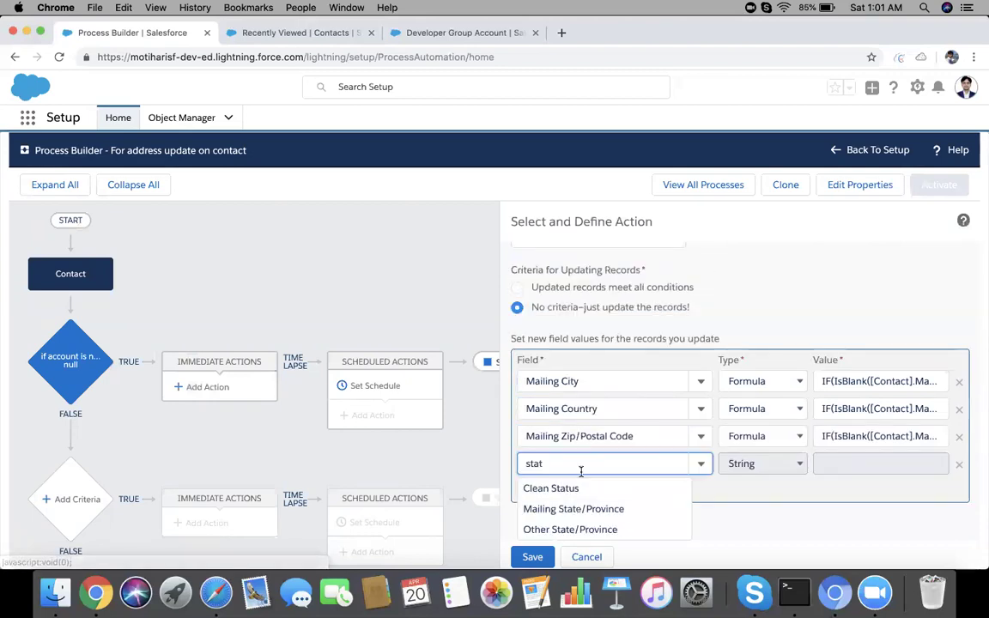
left_click(605, 511)
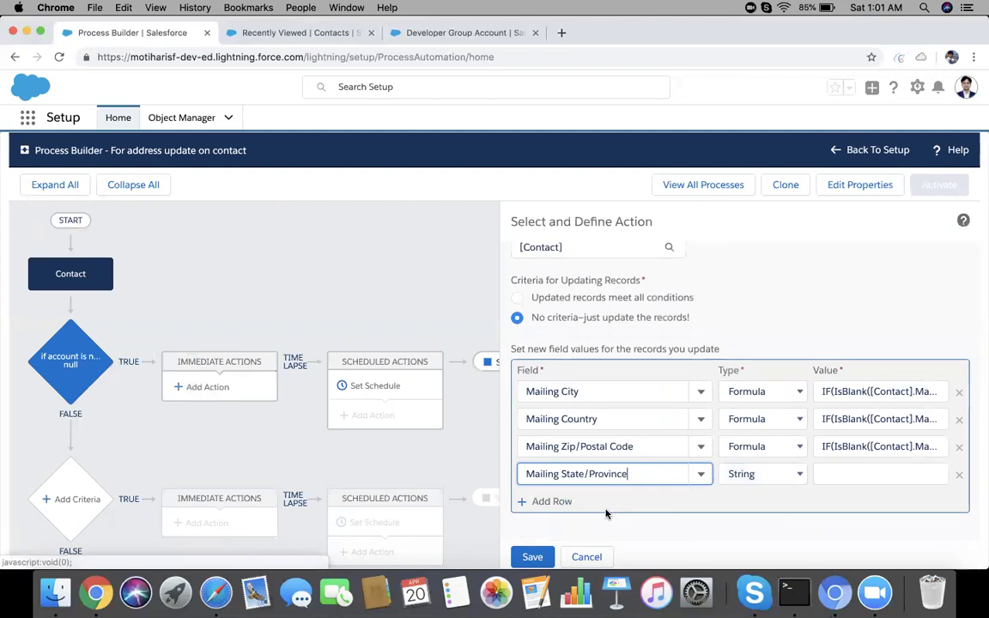
left_click(764, 478)
left_click(762, 509)
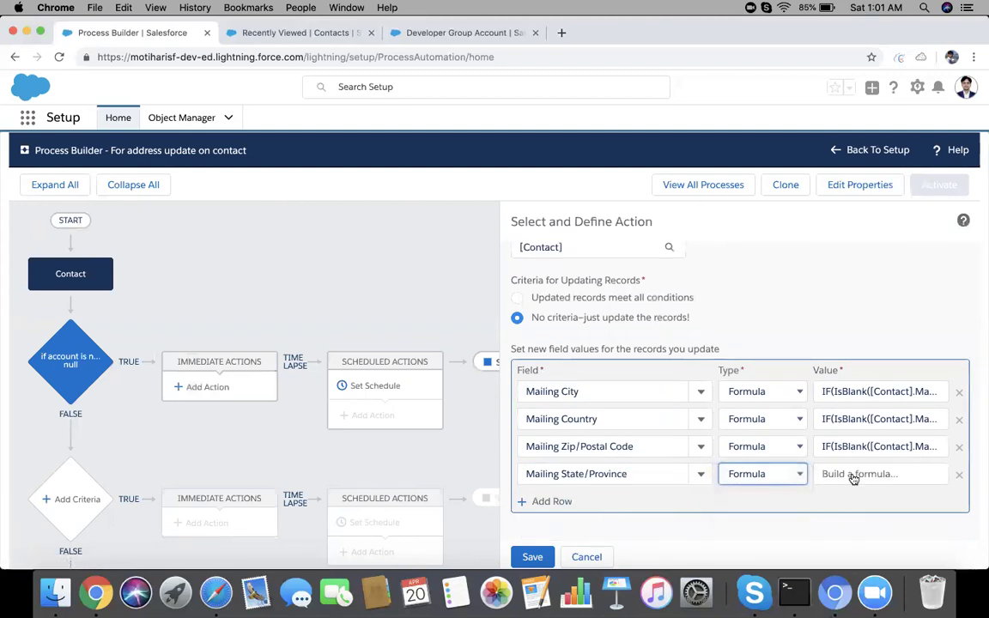
left_click(854, 477)
left_click(651, 462)
key("super+v")
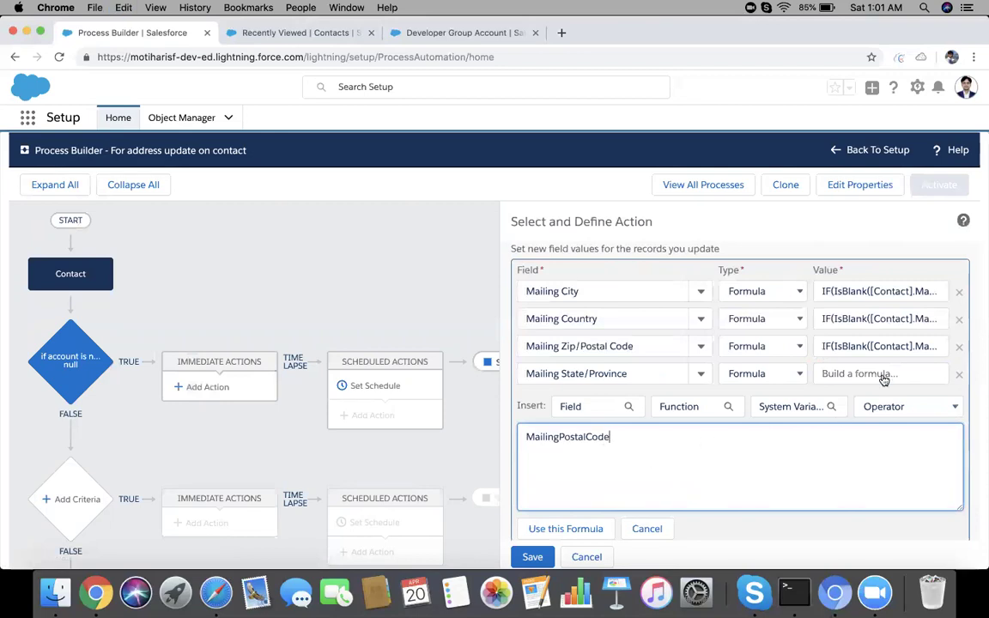
Copy the full Mailing Zip/Postal Code formula and make it the starting formula for Mailing State/Province, replacing the existing text.
left_click(880, 346)
triple_click(696, 426)
key("super+c")
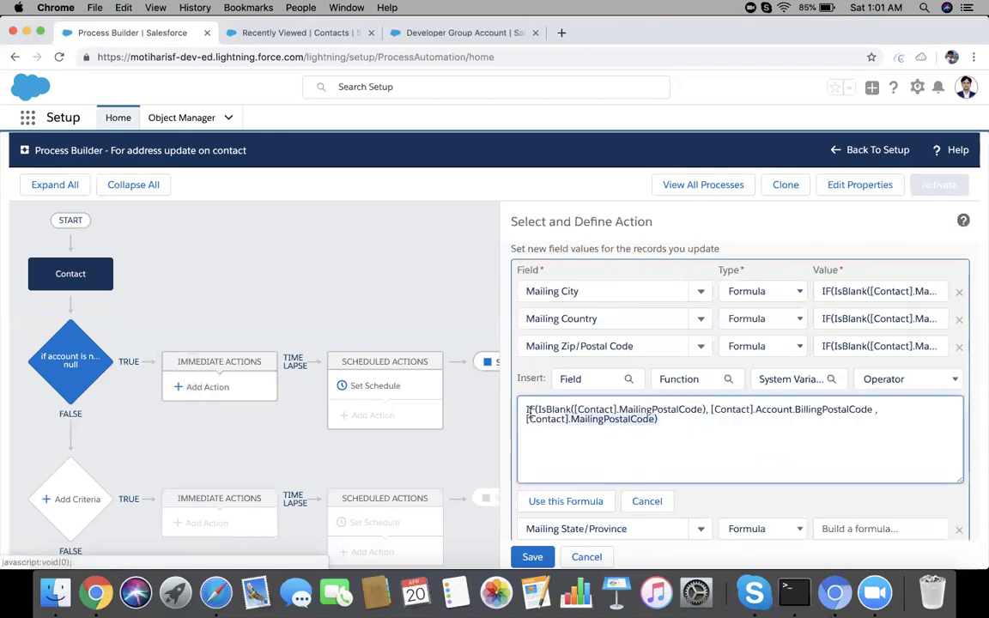
left_click(566, 501)
left_click(858, 375)
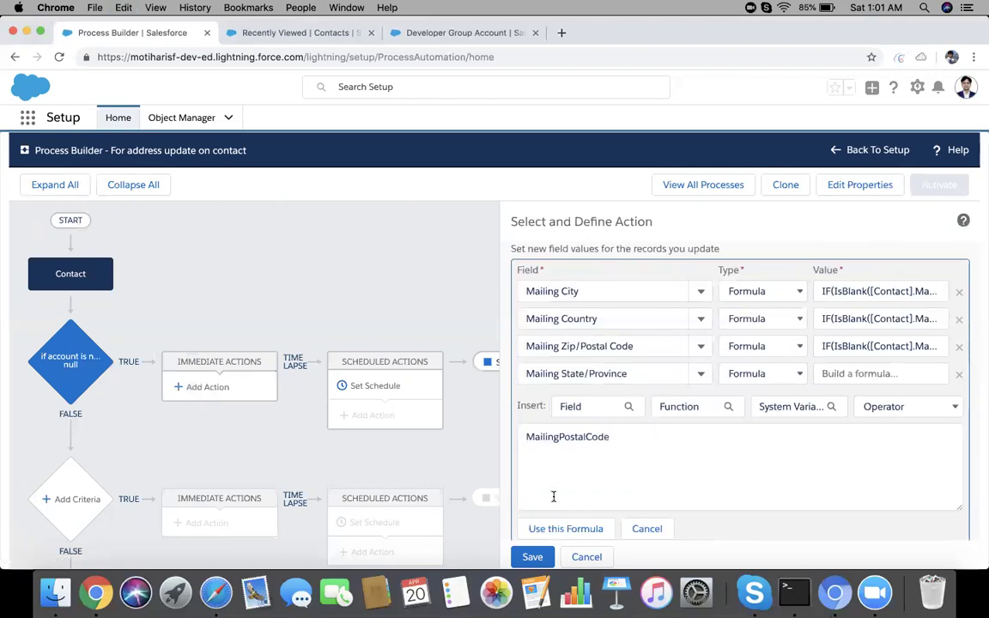
left_click(541, 436)
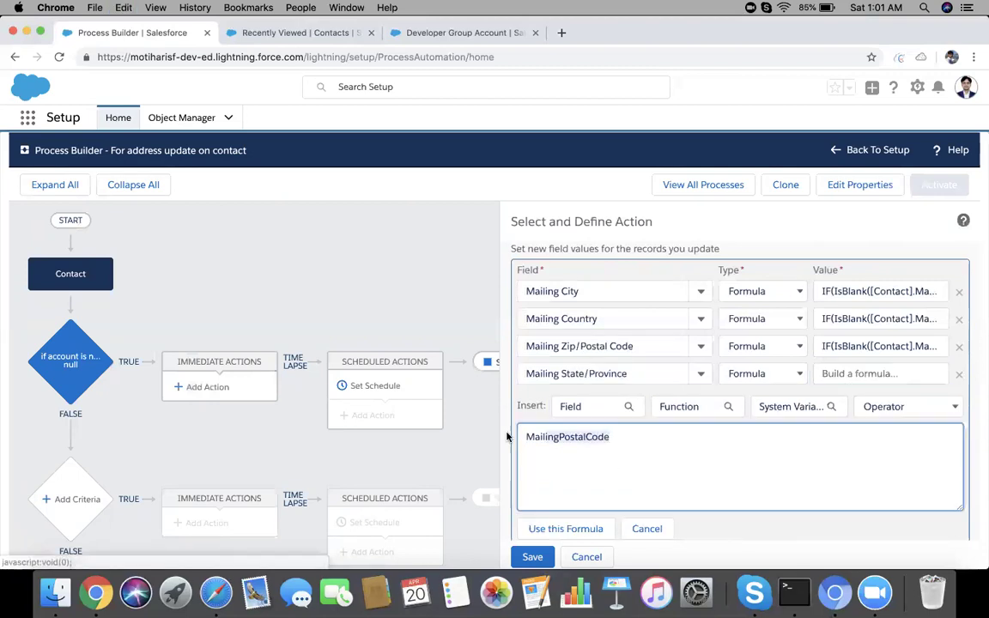
key("super+a")
key("super+v")
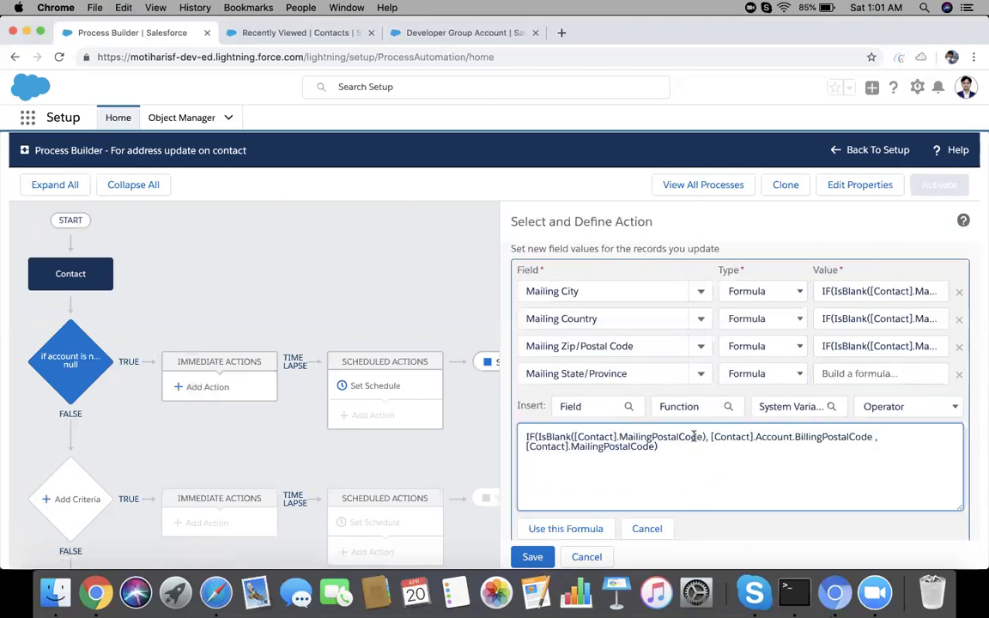
Insert the contact's Mailing State/Province field reference below the Mailing State/Province formula.
left_click(591, 403)
left_click(377, 309)
type("stat")
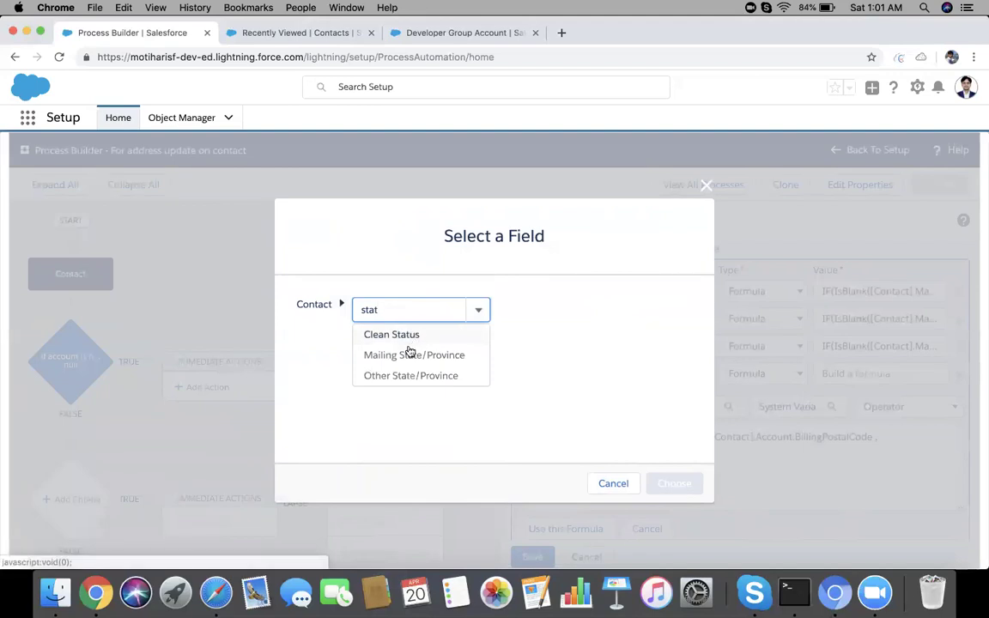
left_click(414, 355)
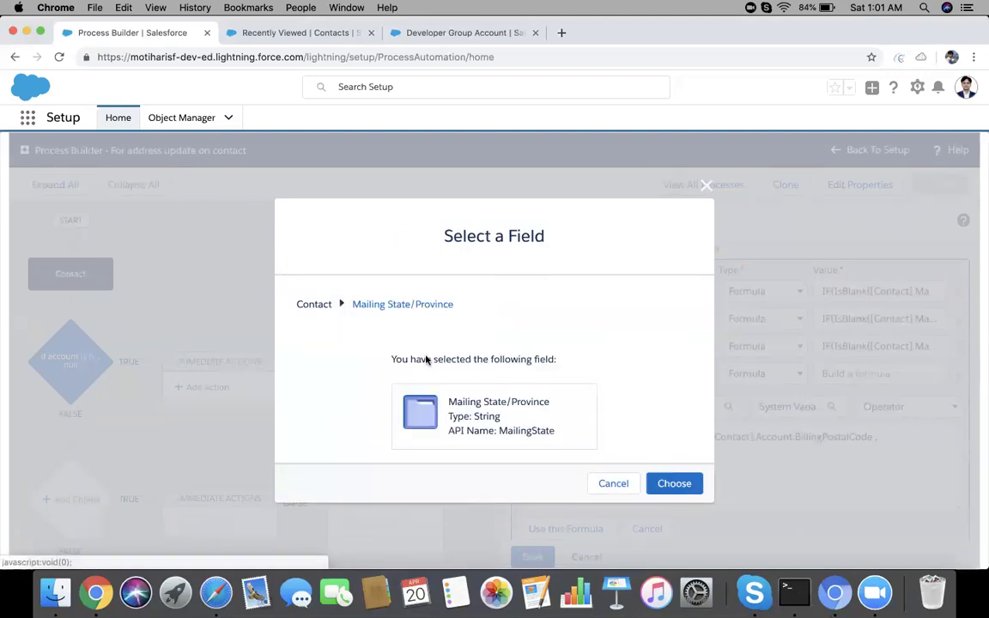
left_click(674, 482)
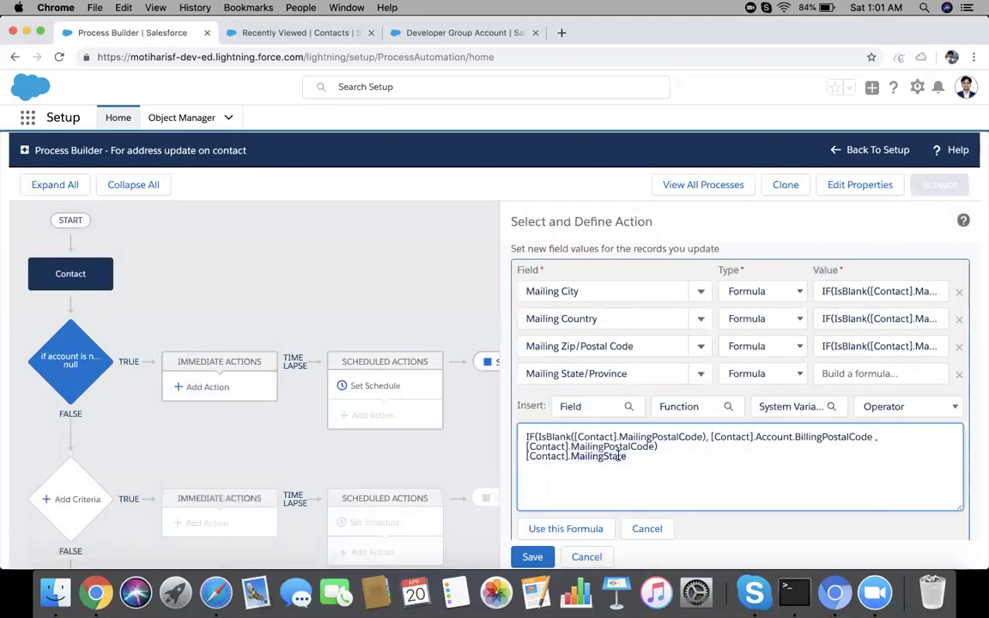
Remove the inserted [Contact].MailingState reference and replace both MailingPostalCode names in the Mailing State/Province formula with MailingState.
key("BackSpace")
key("BackSpace")
key("BackSpace")
key("BackSpace")
key("BackSpace")
key("BackSpace")
key("BackSpace")
key("BackSpace")
key("BackSpace")
key("BackSpace")
key("BackSpace")
key("BackSpace")
key("BackSpace")
key("BackSpace")
key("BackSpace")
key("BackSpace")
key("BackSpace")
key("BackSpace")
key("BackSpace")
key("BackSpace")
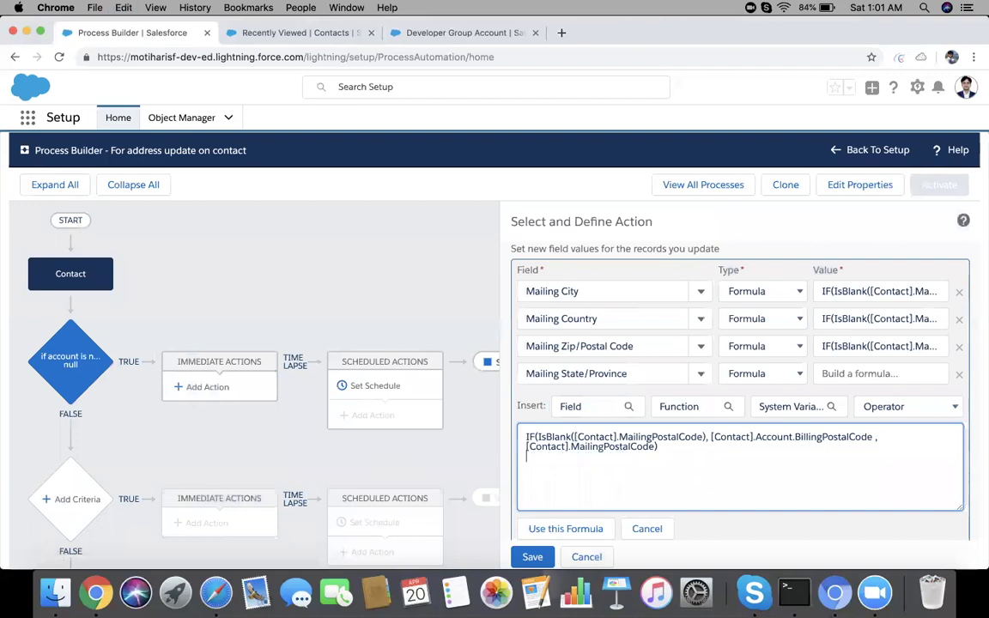
double_click(678, 437)
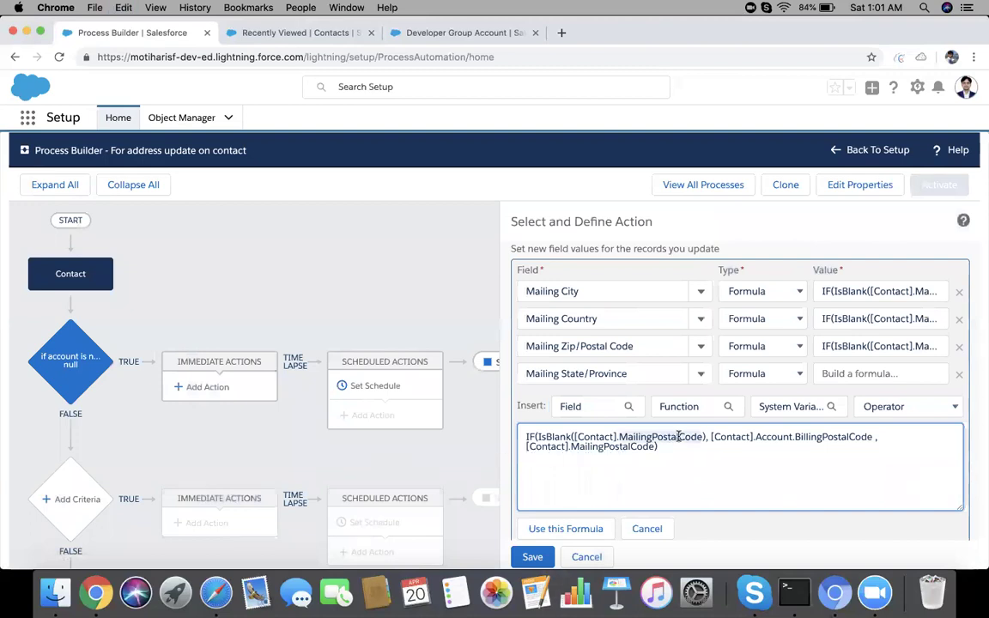
type("MailingState")
double_click(633, 446)
type("MailingState")
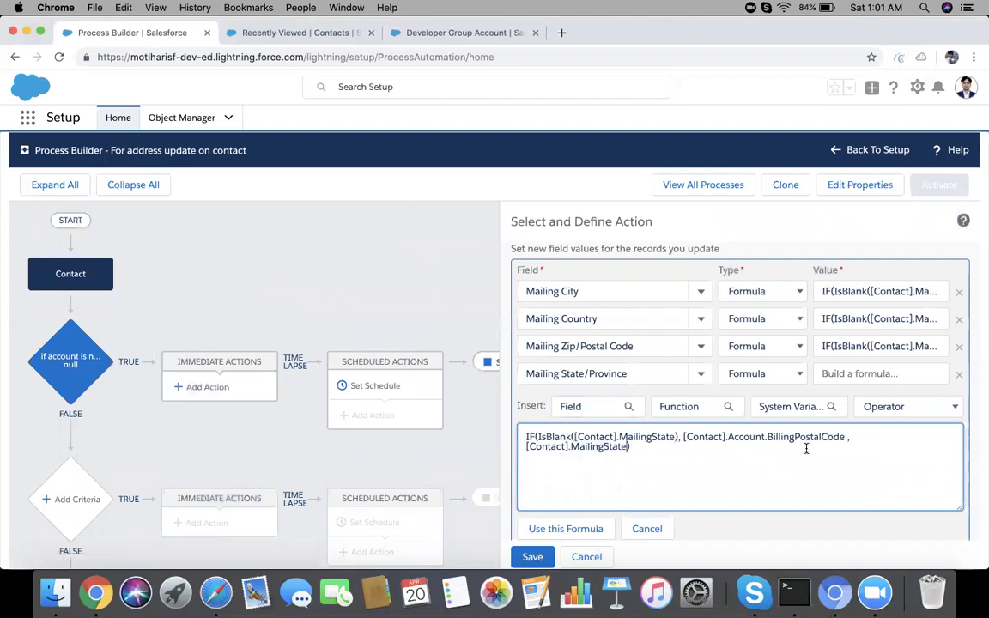
Replace BillingPostalCode with BillingState in the formula and apply it to Mailing State/Province.
left_click_drag(795, 436, 843, 436)
type("State")
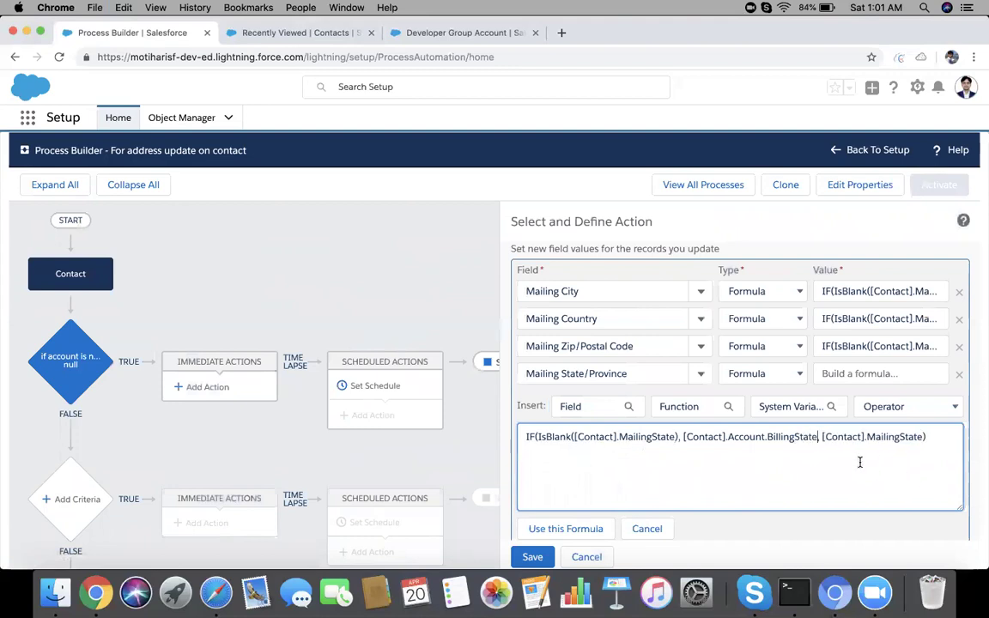
left_click(591, 530)
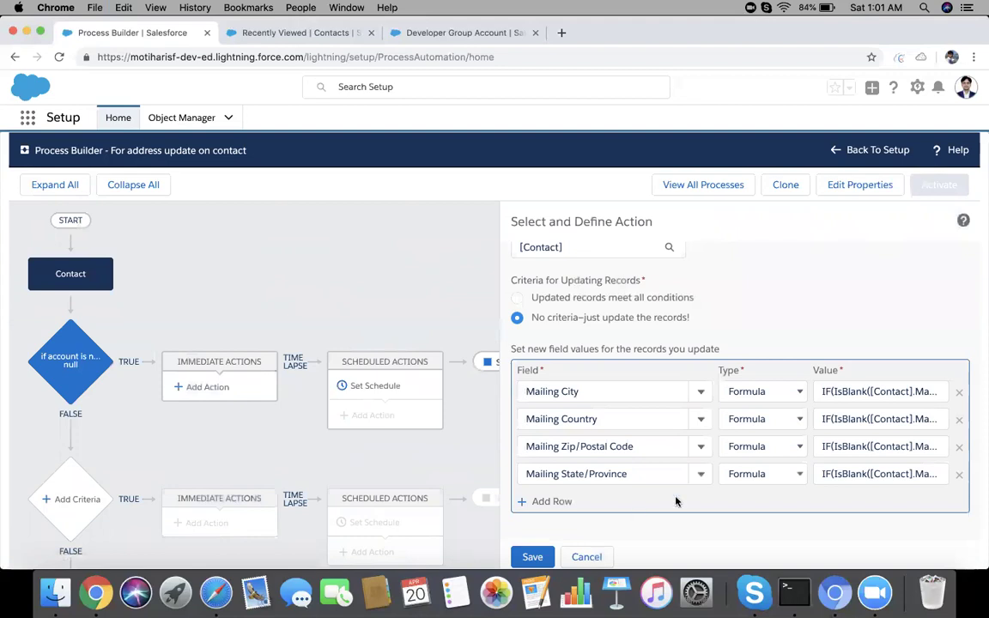
Add a fifth field row for Mailing Street with the value type Formula and open its formula for editing.
left_click(547, 502)
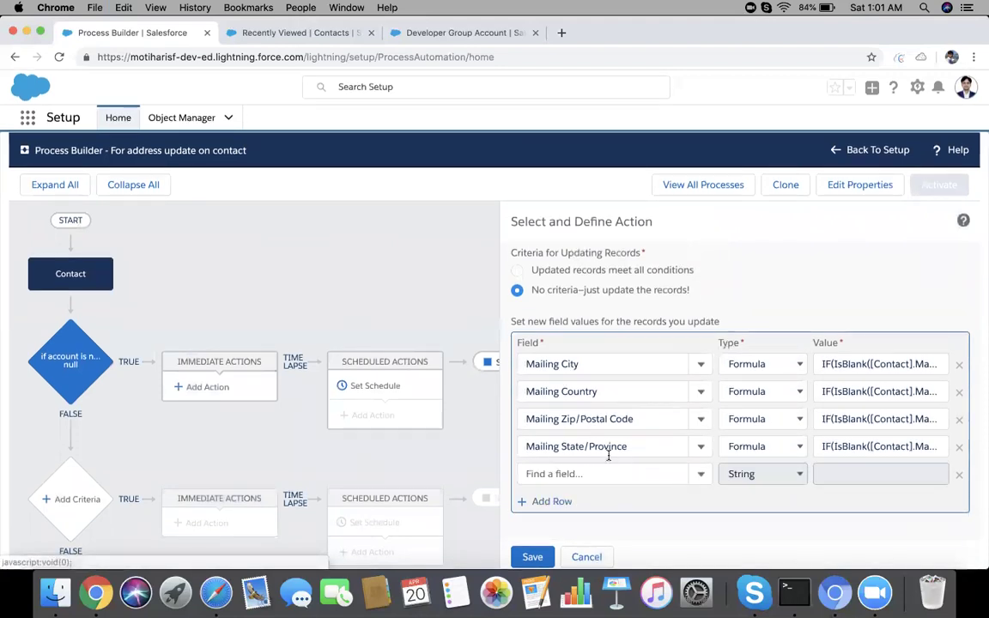
left_click(589, 468)
type("stre")
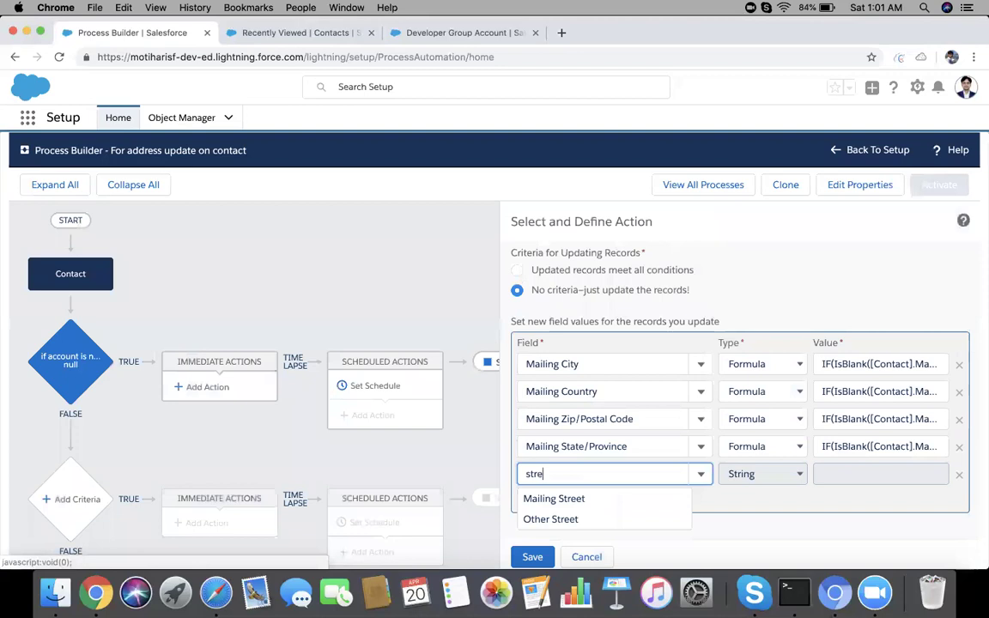
left_click(598, 500)
left_click(768, 473)
left_click(762, 513)
left_click(858, 475)
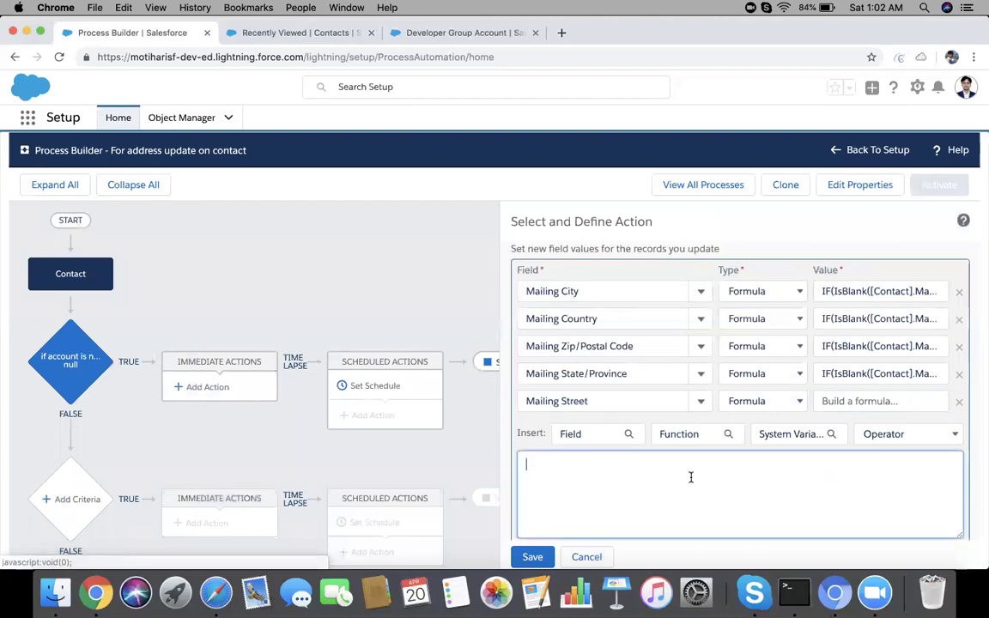
type("MailingState")
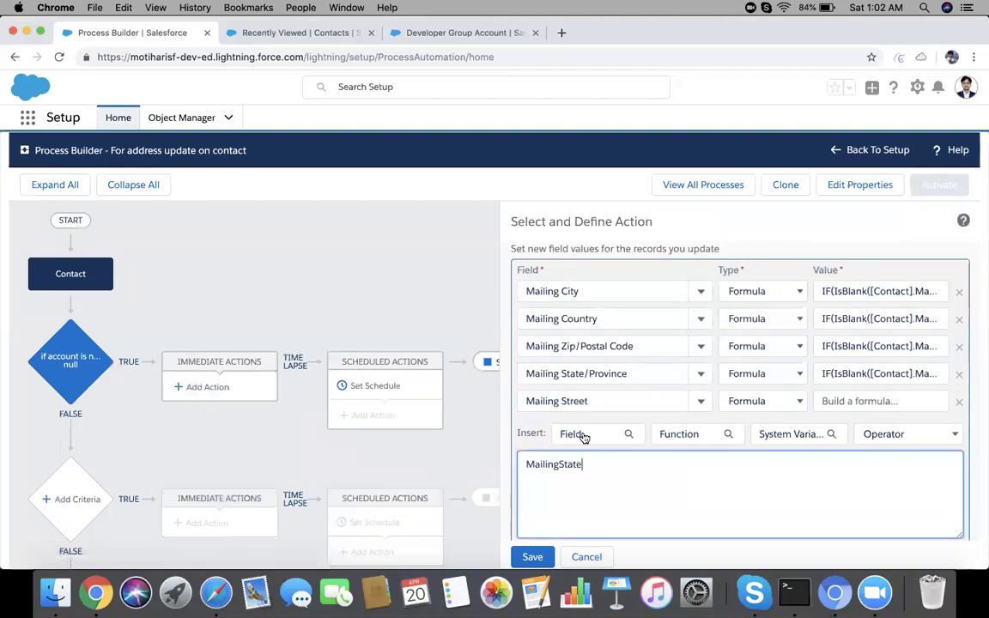
key("super+a")
key("BackSpace")
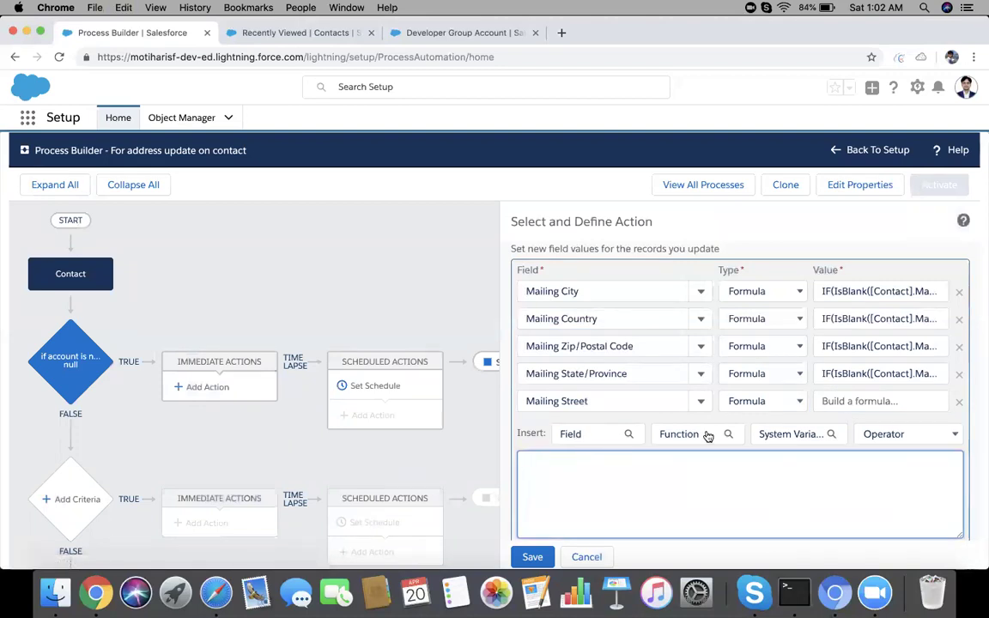
Copy the full Mailing State/Province formula and make it the starting formula for Mailing Street.
left_click(872, 374)
key("super+a")
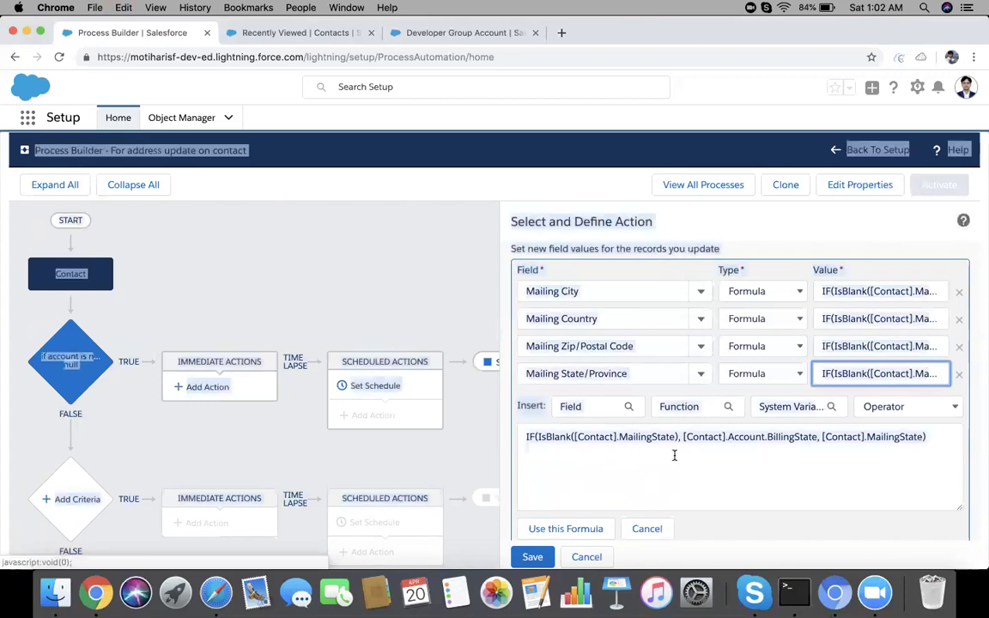
left_click(731, 454)
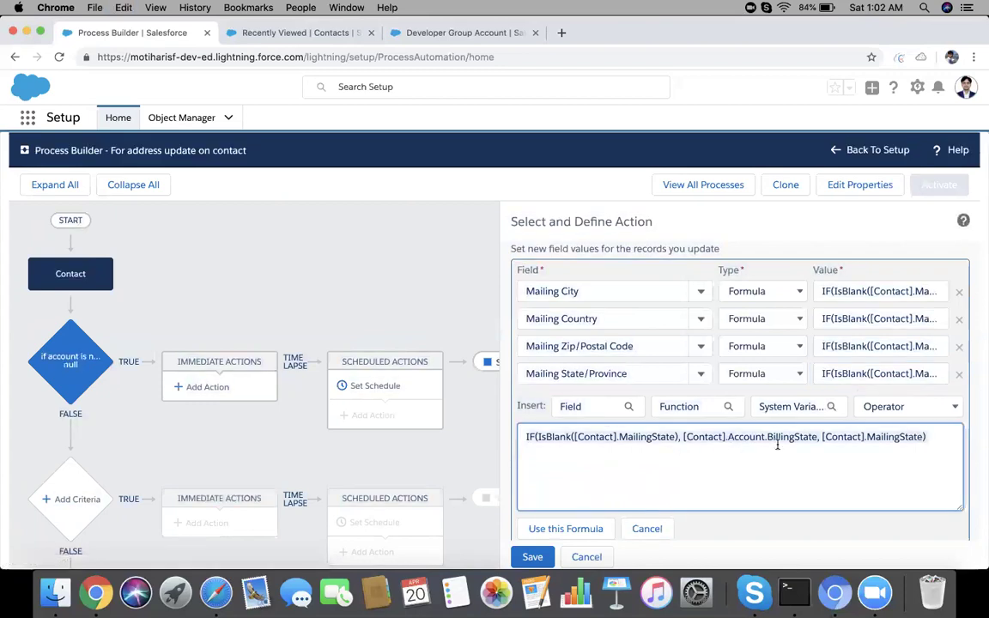
left_click(590, 529)
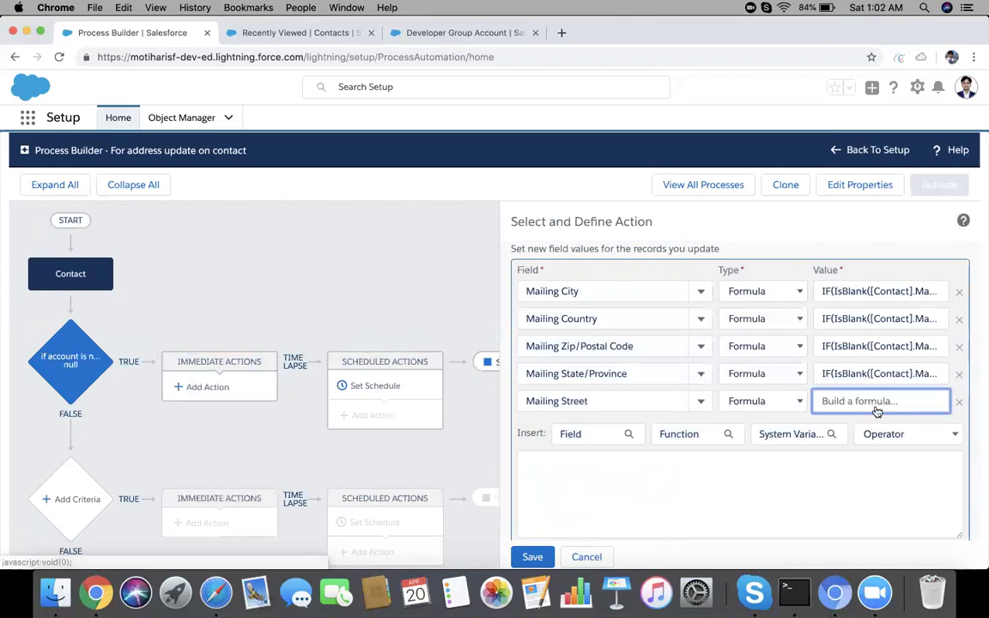
left_click(651, 495)
type("IF(IsBlank([Contact].MailingState), [Contact].Account.BillingState, [Contact].MailingState)")
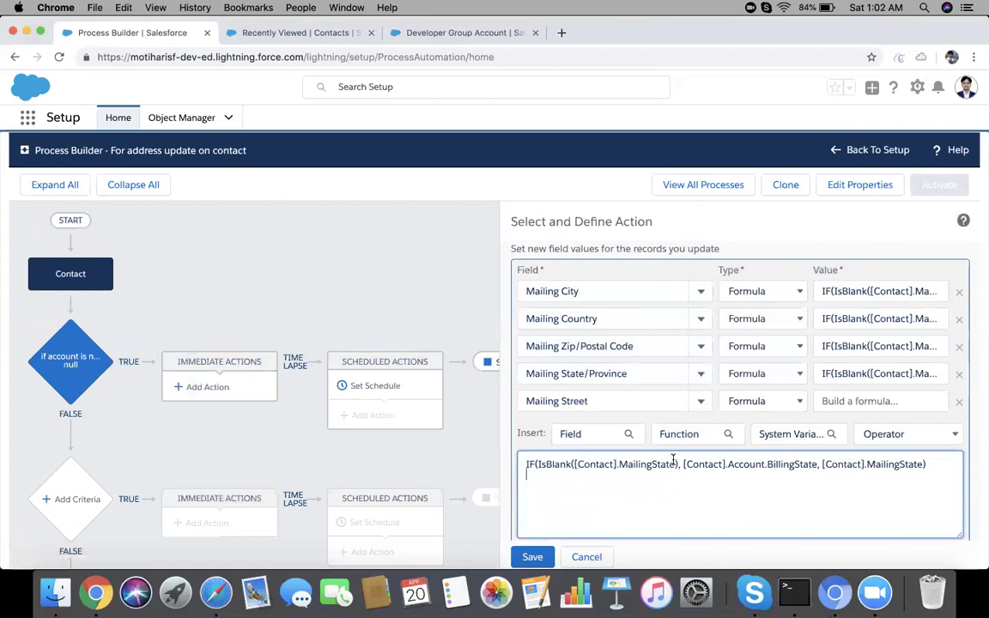
Change MailingState inside the formula's IsBlank check to MailingStreet and copy that field name.
key("BackSpace")
key("BackSpace")
key("BackSpace")
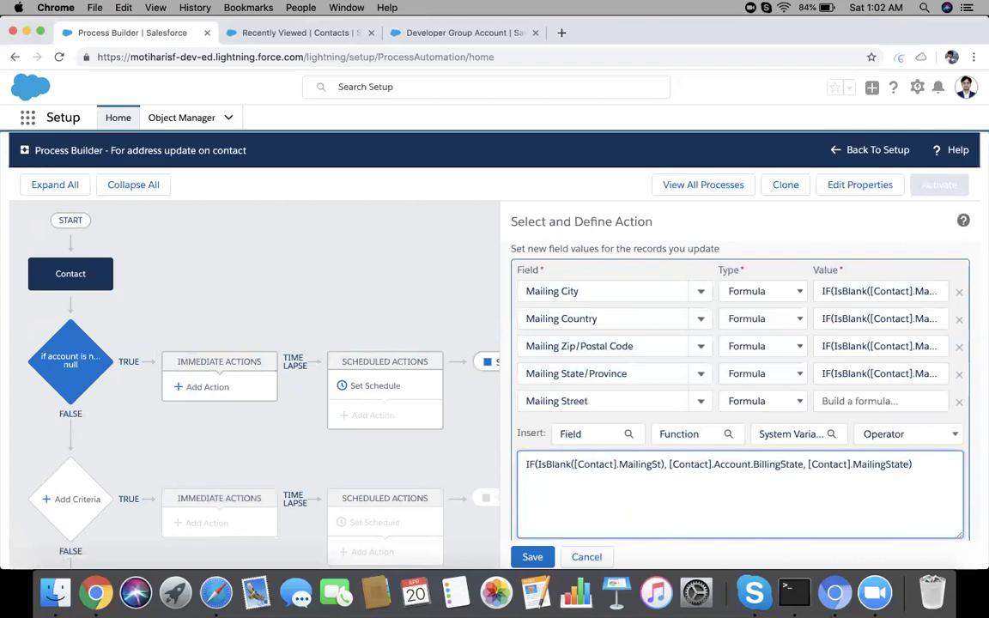
type("reet")
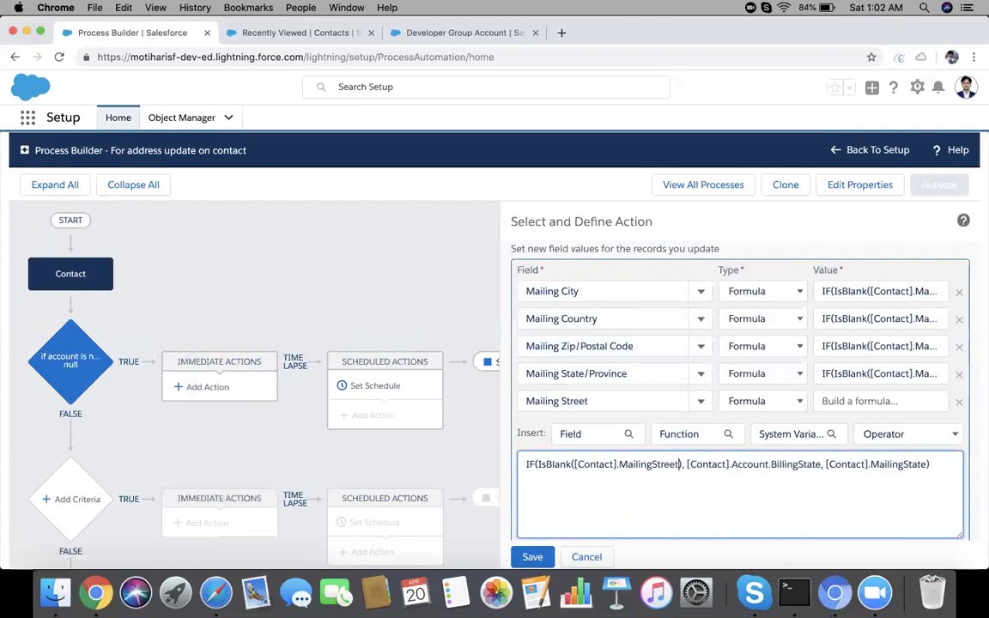
double_click(666, 463)
key("super+c")
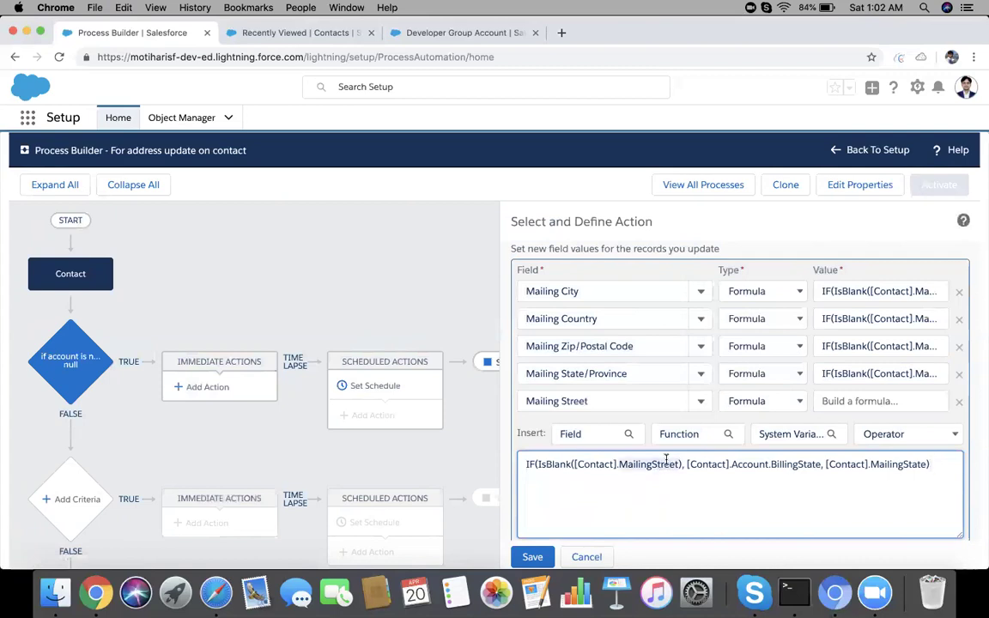
Change the final MailingState to MailingStreet and BillingState to BillingStreet, applying the formula to Mailing Street.
double_click(900, 463)
key("super+v")
key("BackSpace")
key("BackSpace")
key("BackSpace")
type("reet")
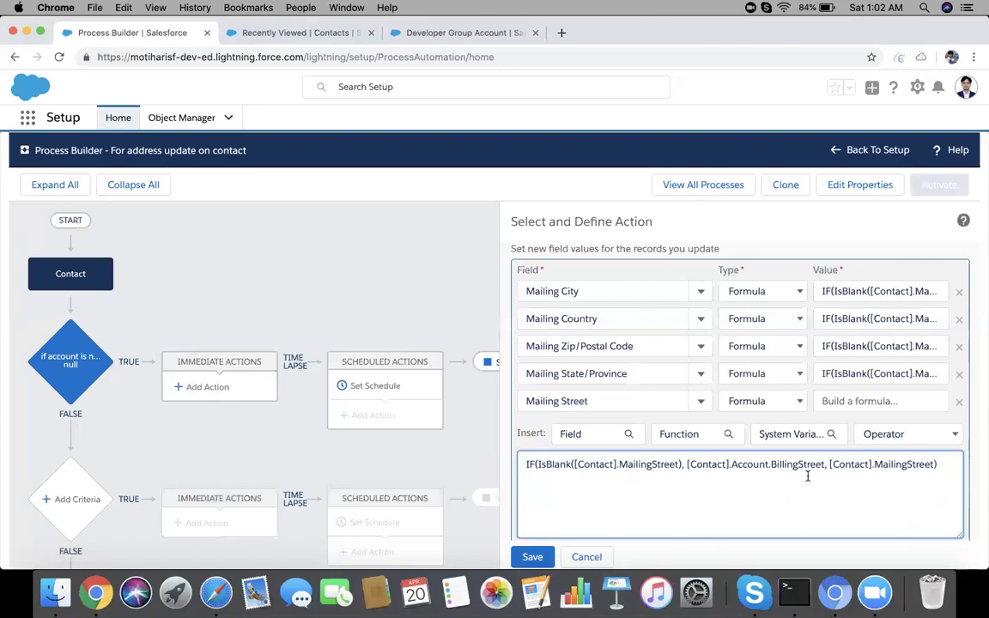
scroll(571, 501, "down", 3)
left_click(563, 481)
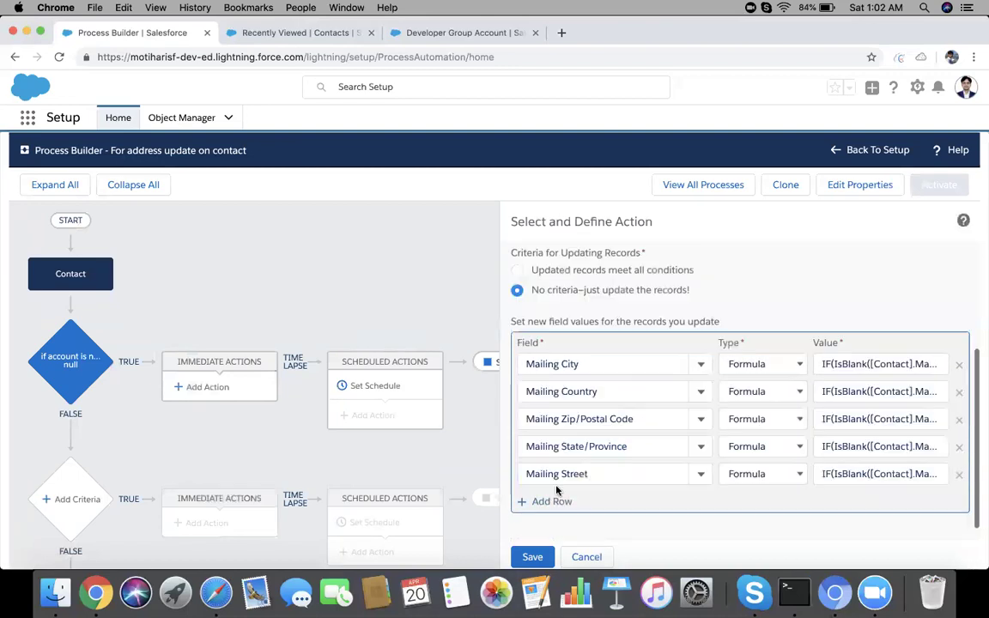
Save the address update action and activate the process.
left_click(532, 556)
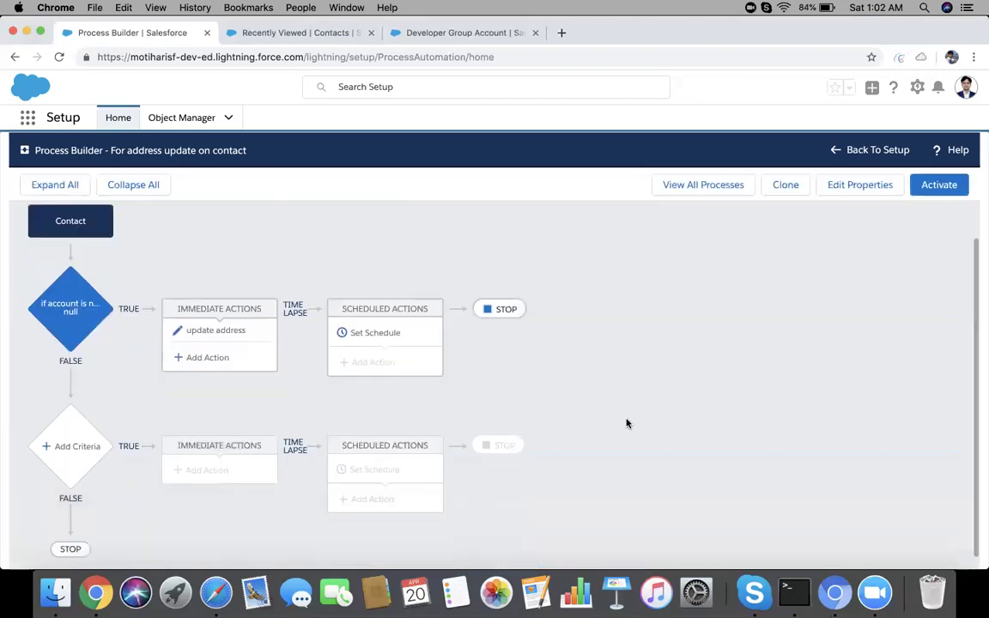
left_click(939, 187)
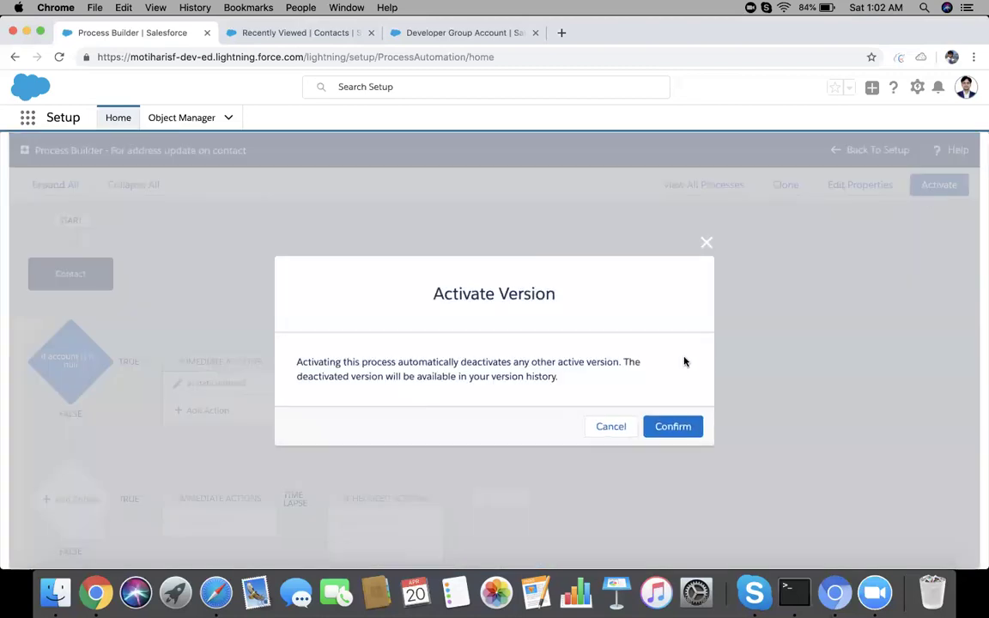
left_click(674, 426)
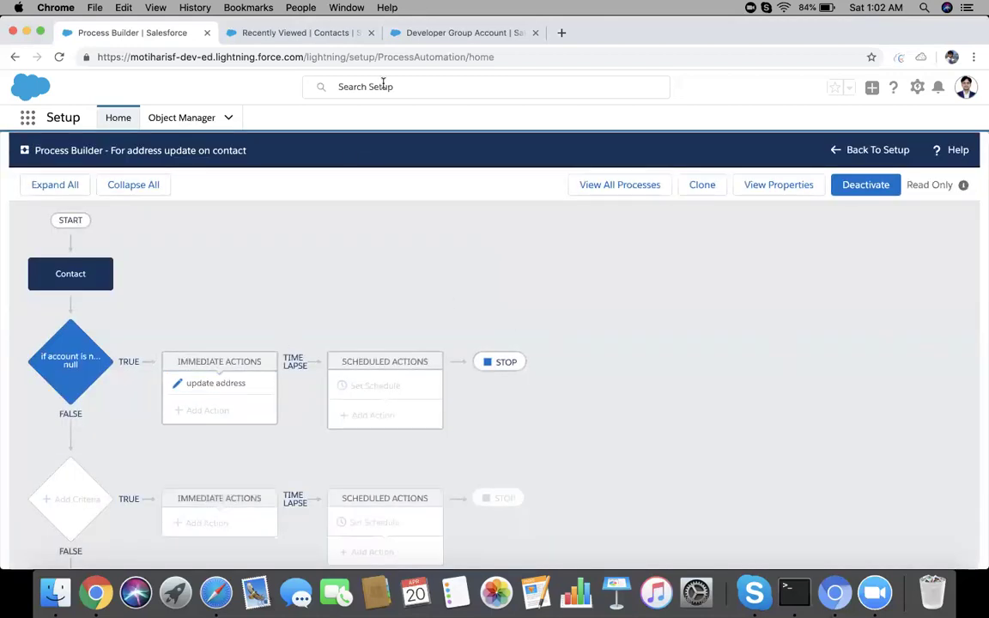
Start a new contact with first name "without mailing address", last name "Contact" and account Developer Group Account.
left_click(319, 34)
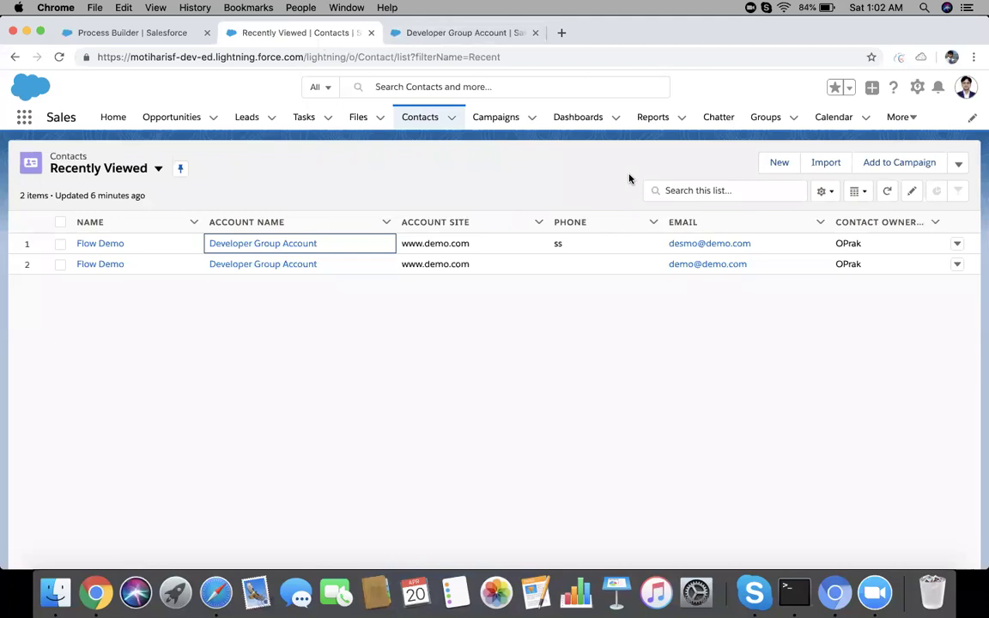
left_click(783, 167)
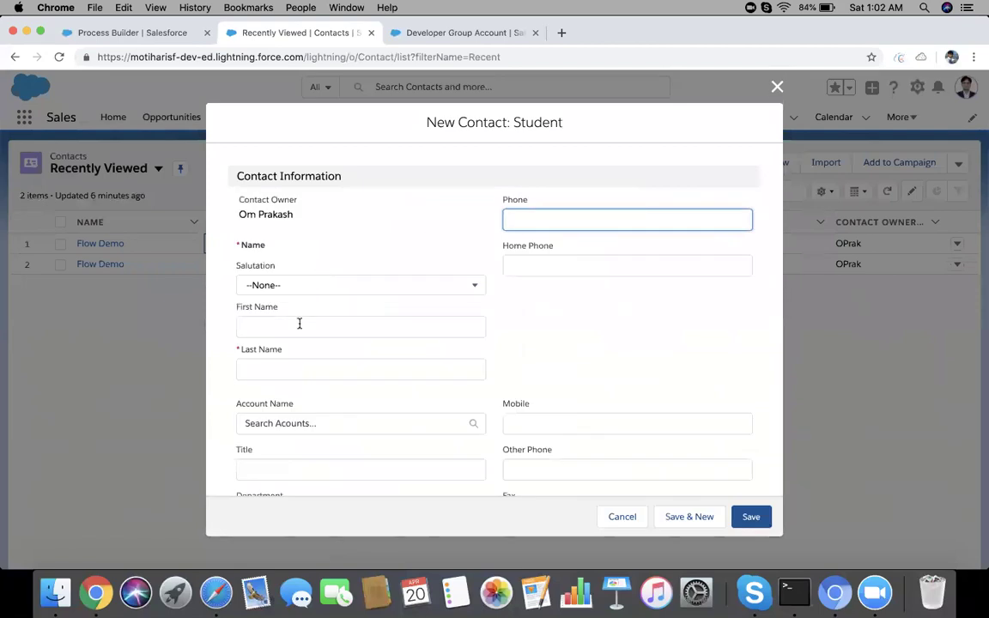
left_click(295, 366)
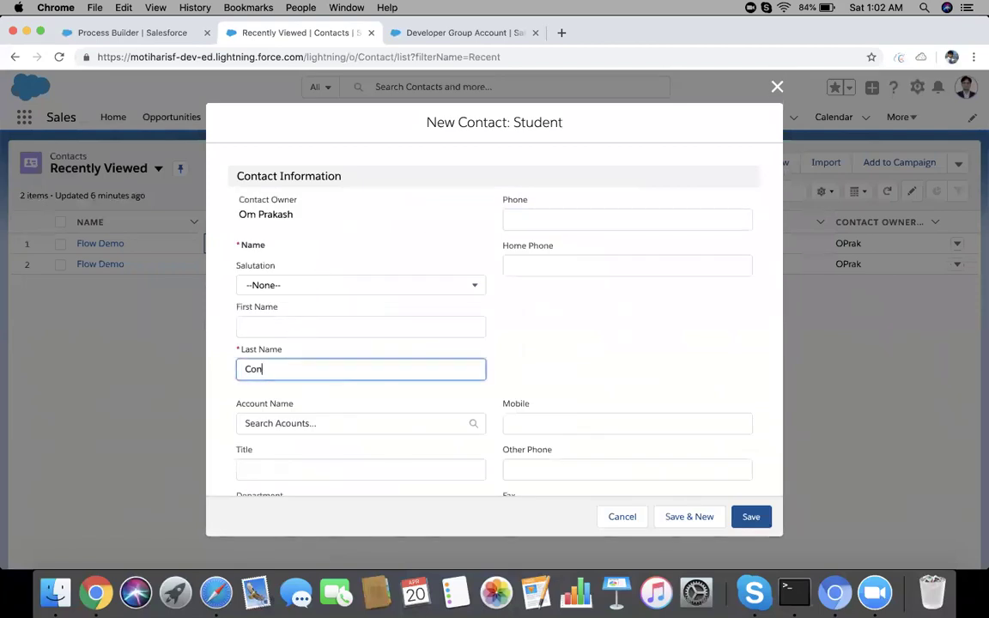
left_click(295, 326)
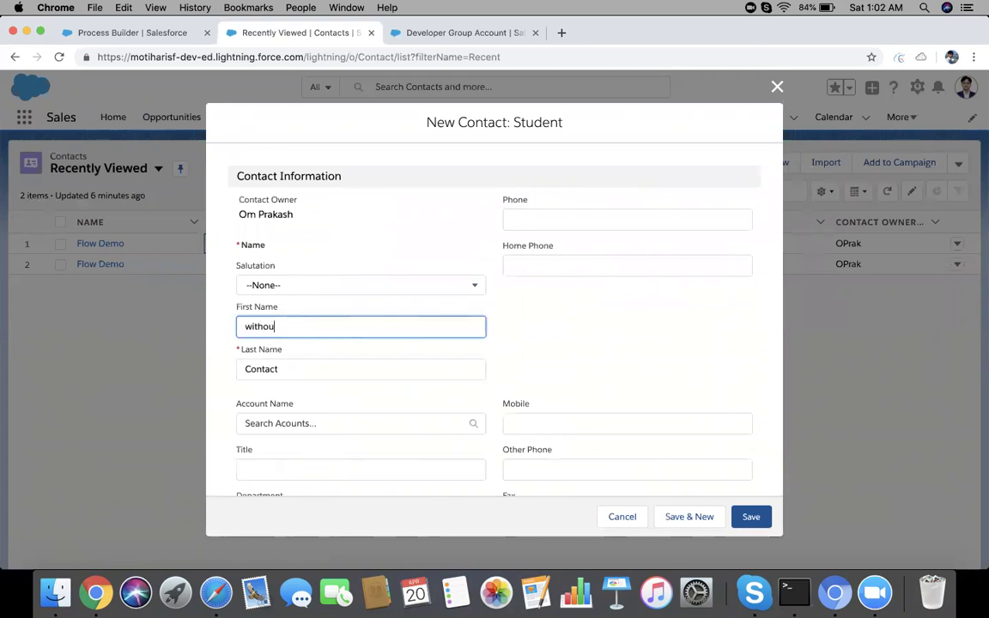
type("without mailing address")
scroll(559, 330, "down", 3)
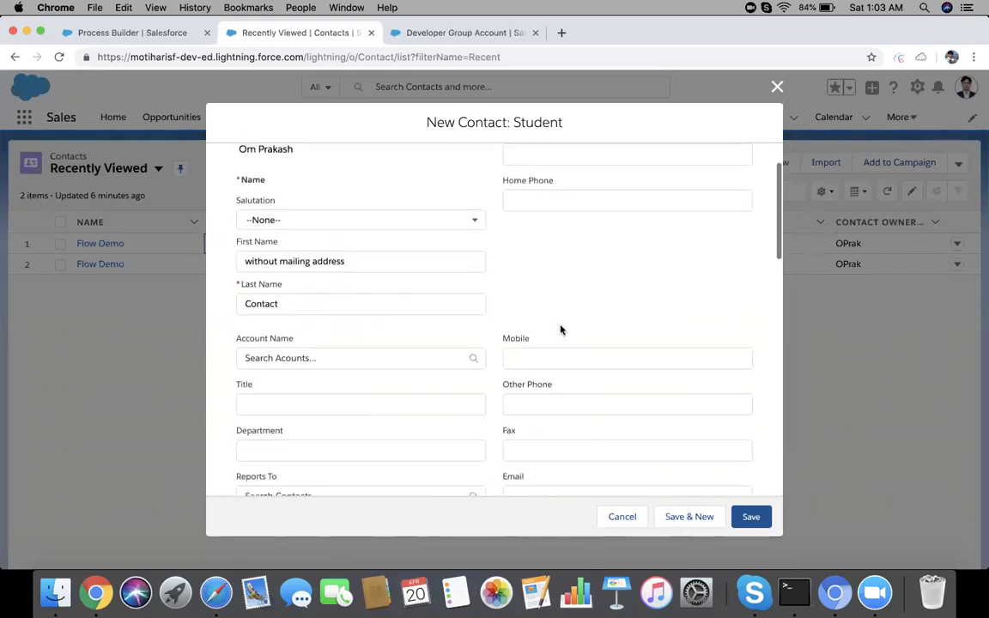
left_click(440, 347)
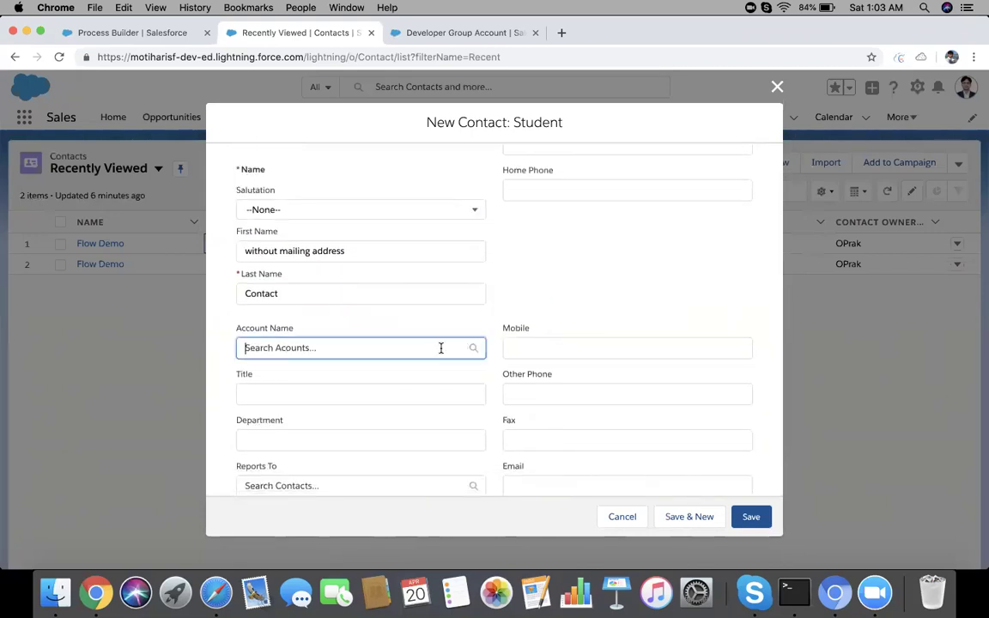
left_click(370, 379)
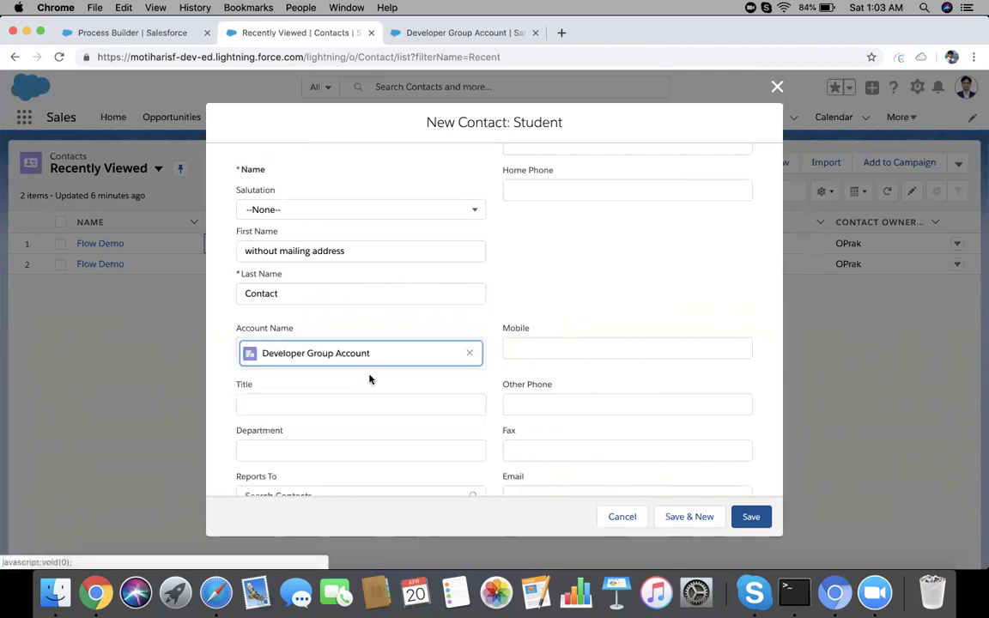
Check the billing address on Developer Group Account, and save the new contact with all mailing address fields blank.
left_click(433, 36)
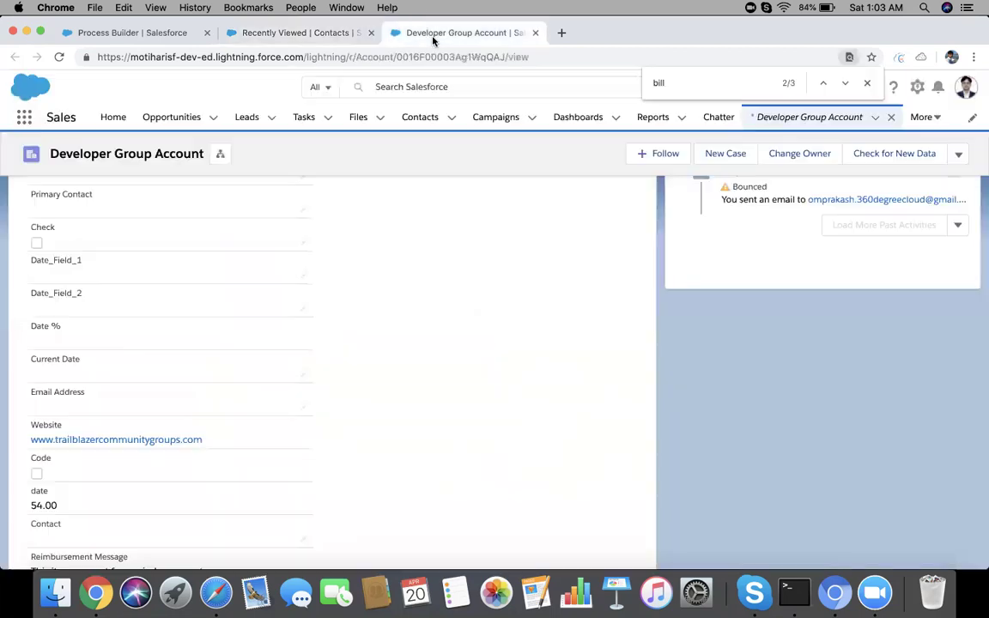
scroll(291, 330, "down", 5)
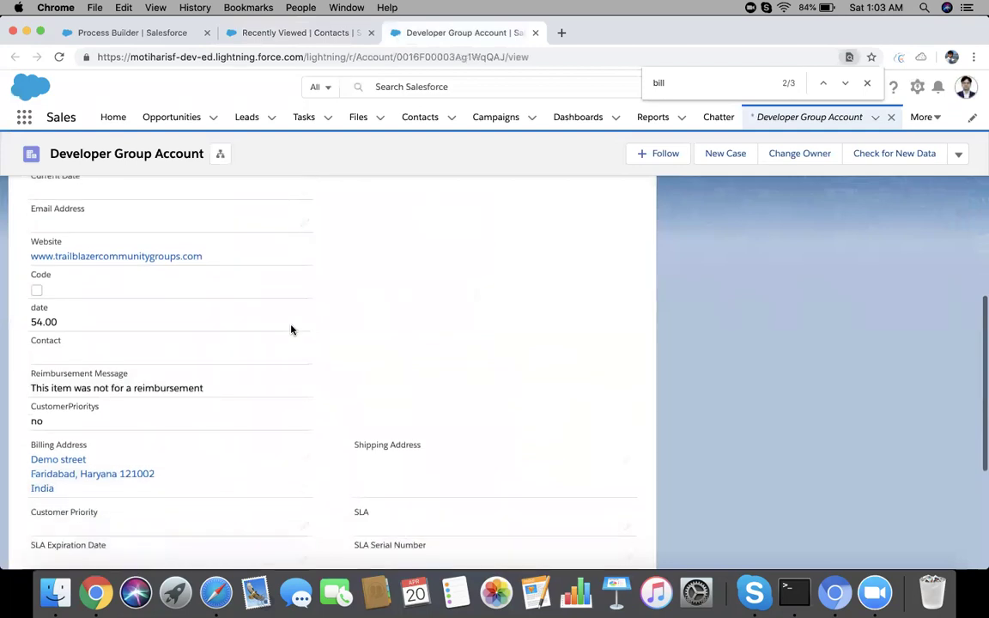
scroll(291, 329, "down", 1)
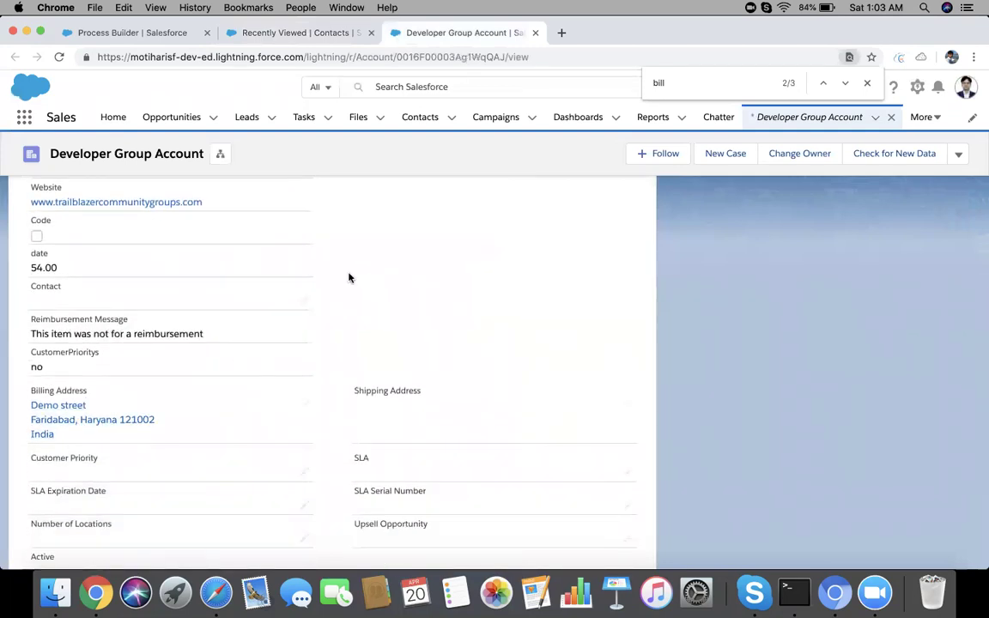
left_click(320, 34)
scroll(464, 266, "down", 5)
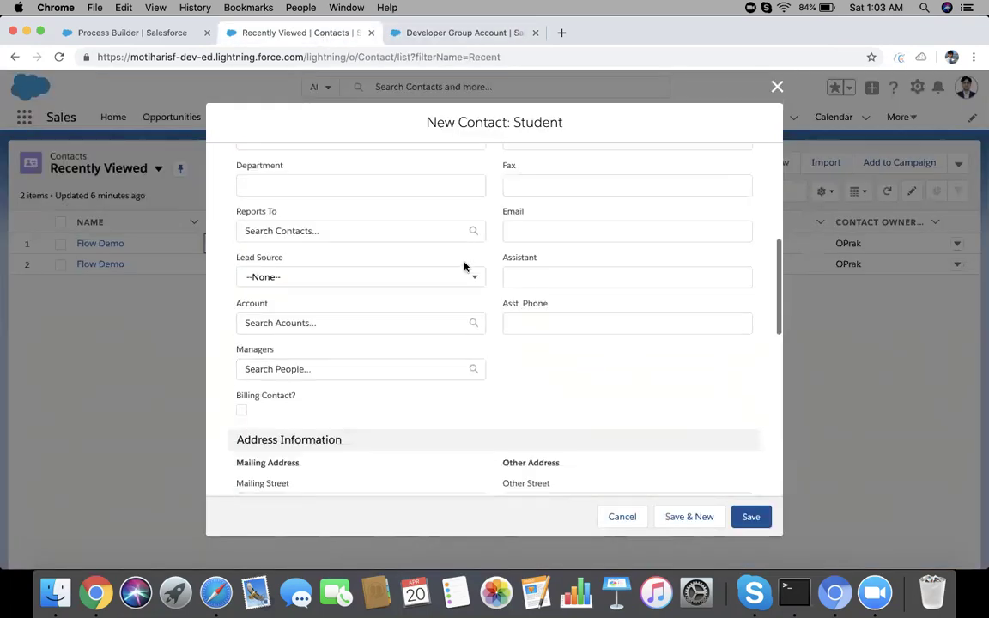
scroll(463, 260, "down", 4)
left_click(363, 228)
left_click(419, 206)
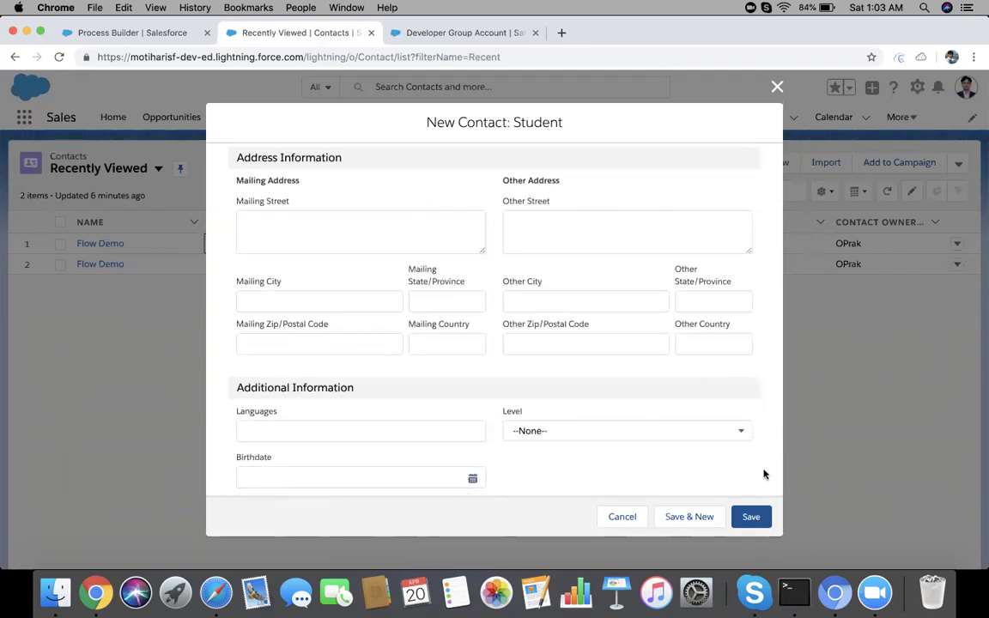
left_click(751, 516)
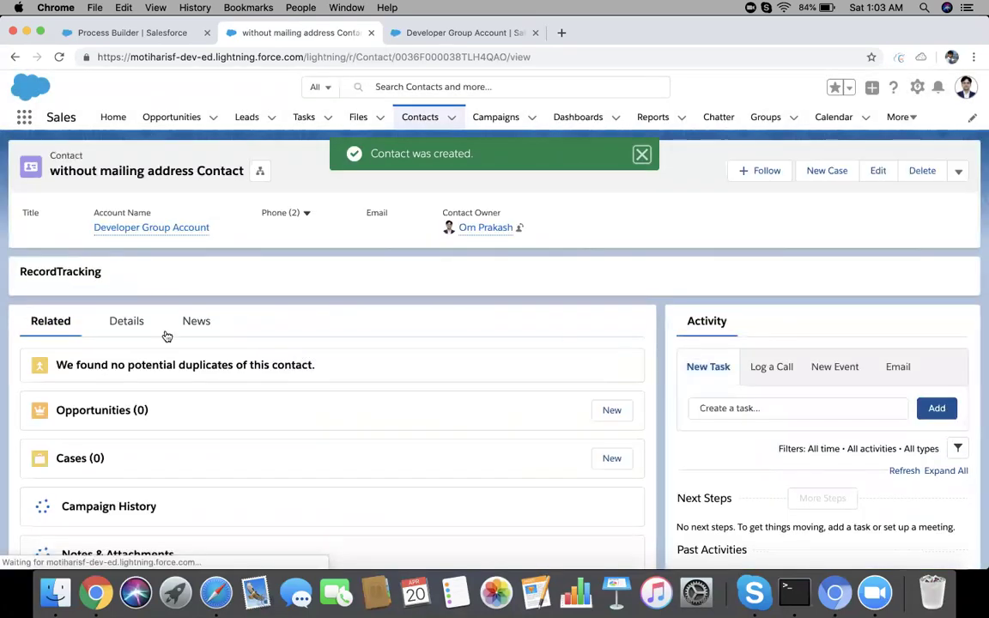
Compare the mailing address in the new contact's details with the billing address on Developer Group Account.
left_click(128, 321)
scroll(239, 388, "down", 4)
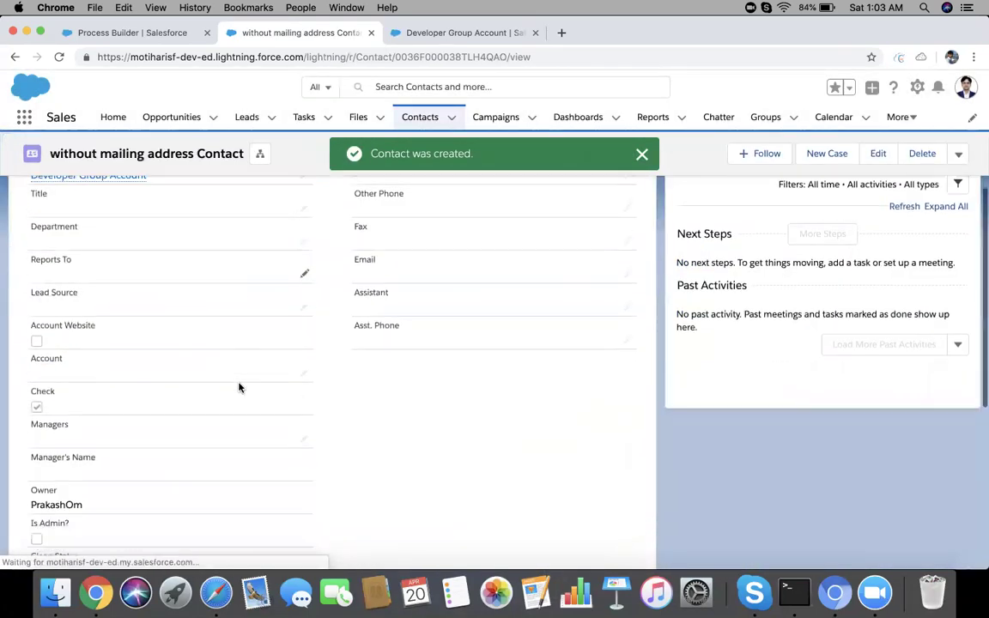
scroll(238, 387, "down", 5)
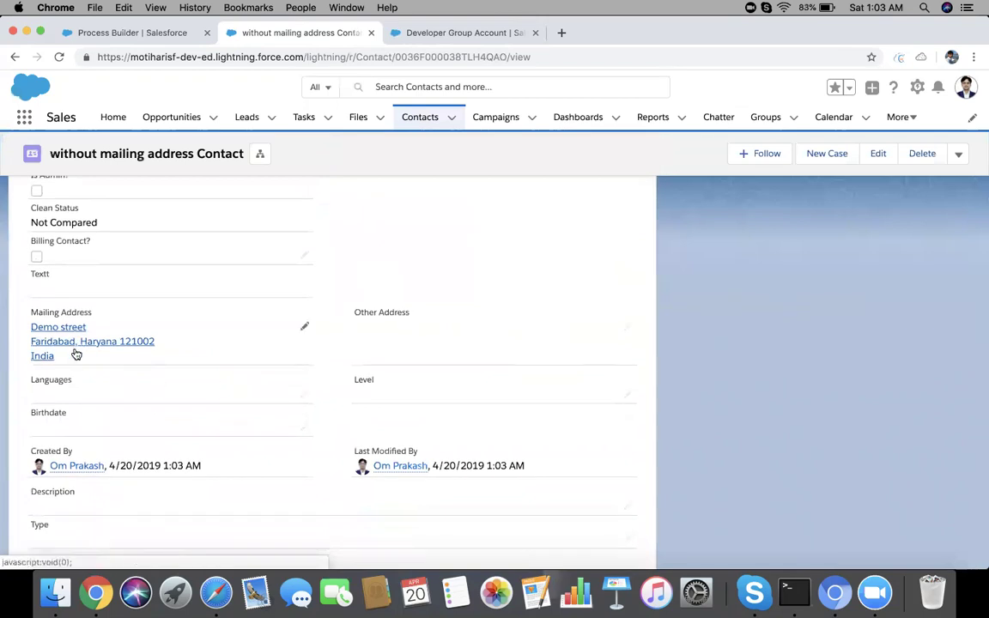
left_click(439, 37)
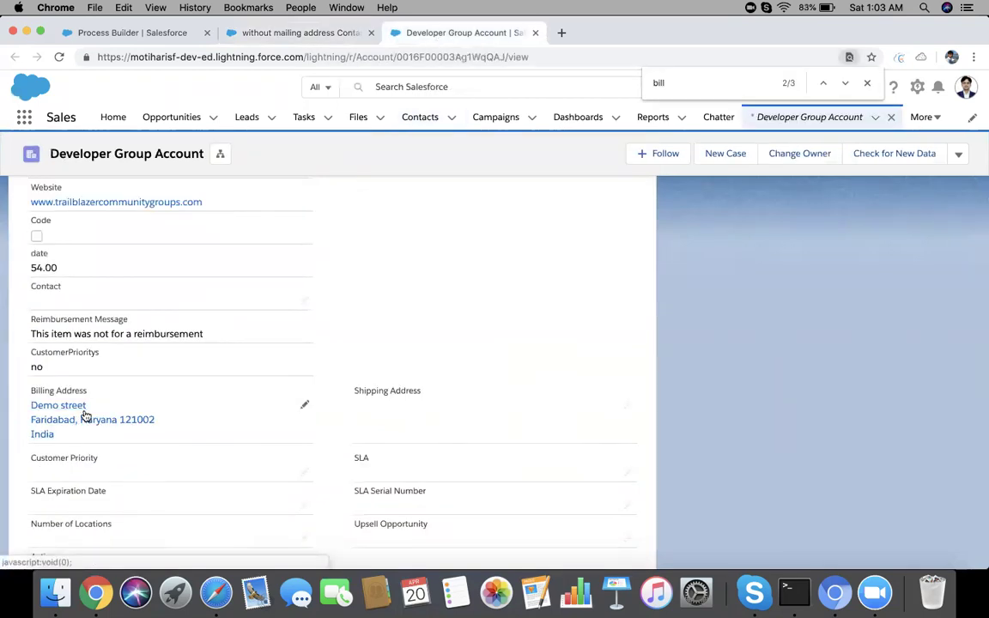
left_click(298, 36)
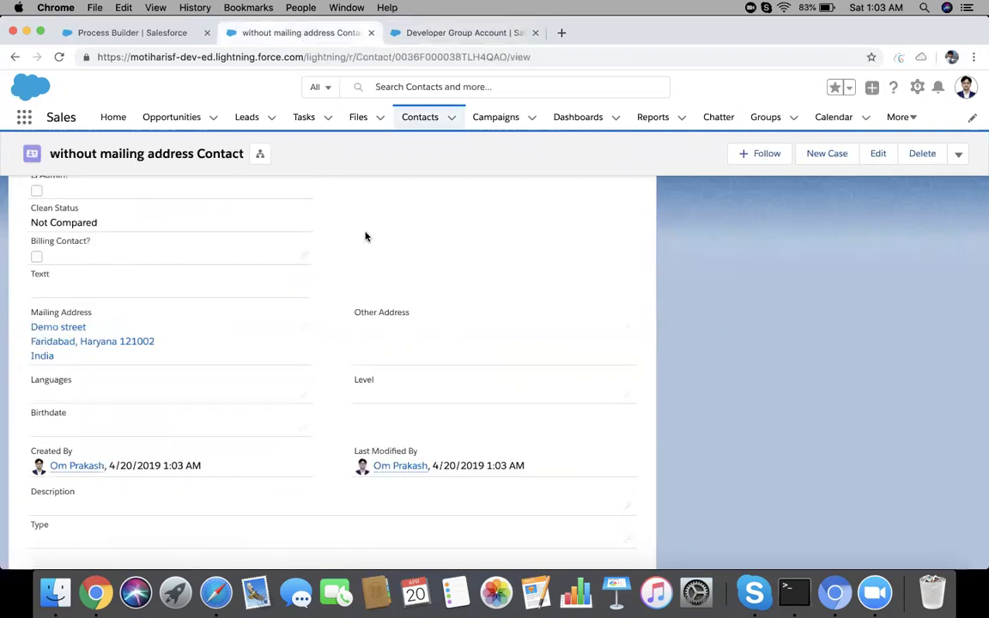
Start another new contact with first name "with city and country" and last name "second demo".
left_click(423, 116)
left_click(777, 162)
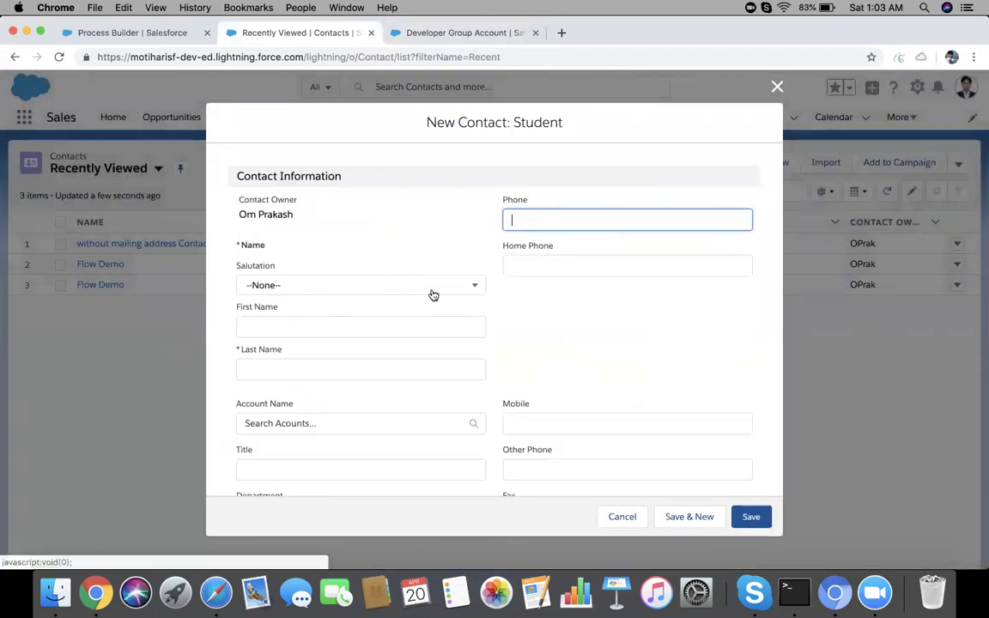
scroll(429, 292, "down", 3)
scroll(352, 368, "down", 1)
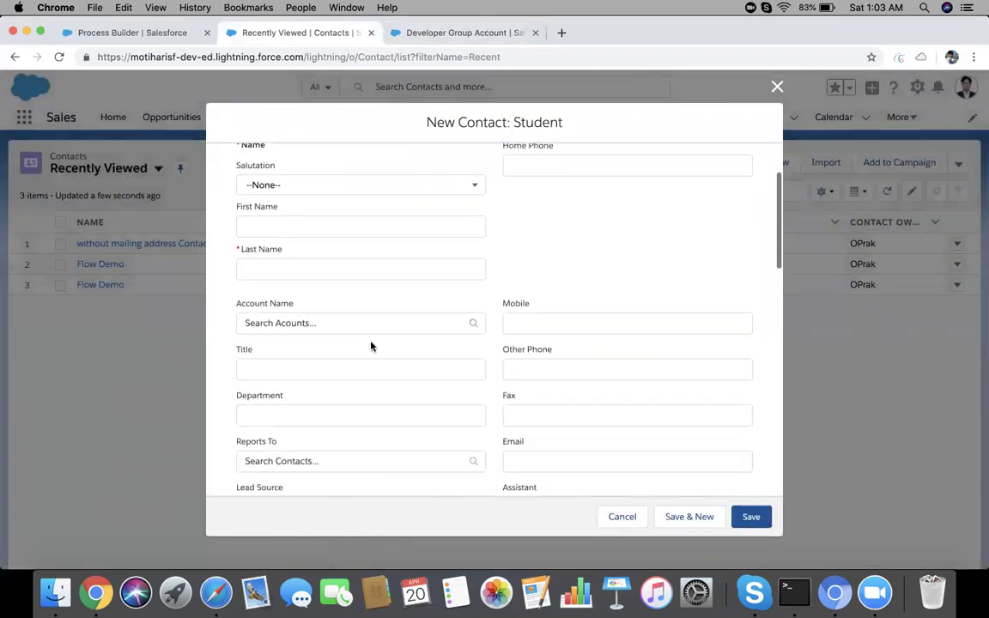
left_click(323, 274)
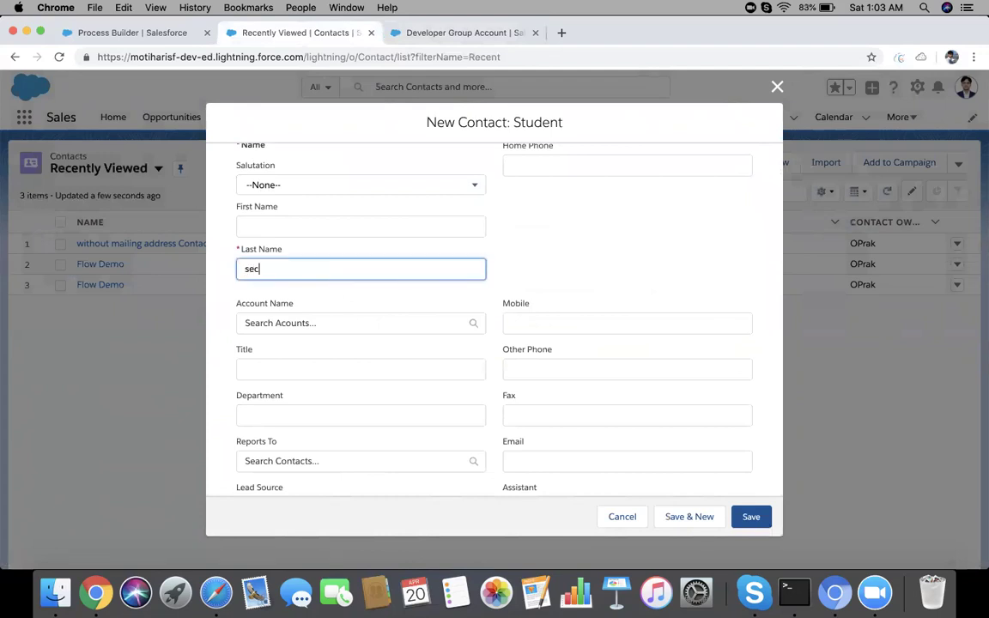
type("secoond de")
left_click(267, 268)
key("BackSpace")
left_click(304, 227)
type("with city and country")
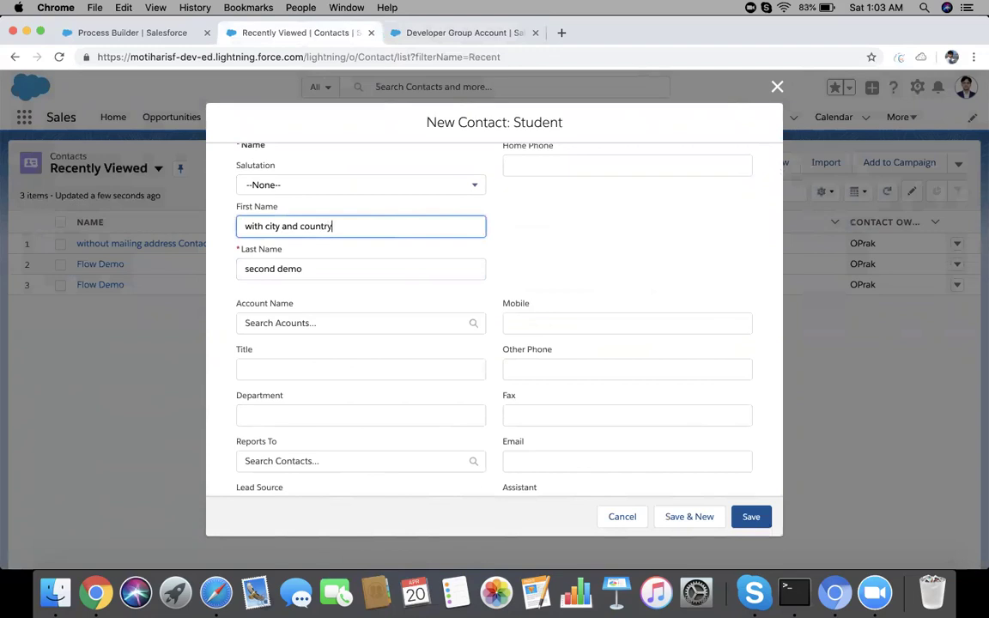
Set the mailing city to Xyz and the mailing country to ABC, and save the contact without an account.
scroll(493, 318, "down", 10)
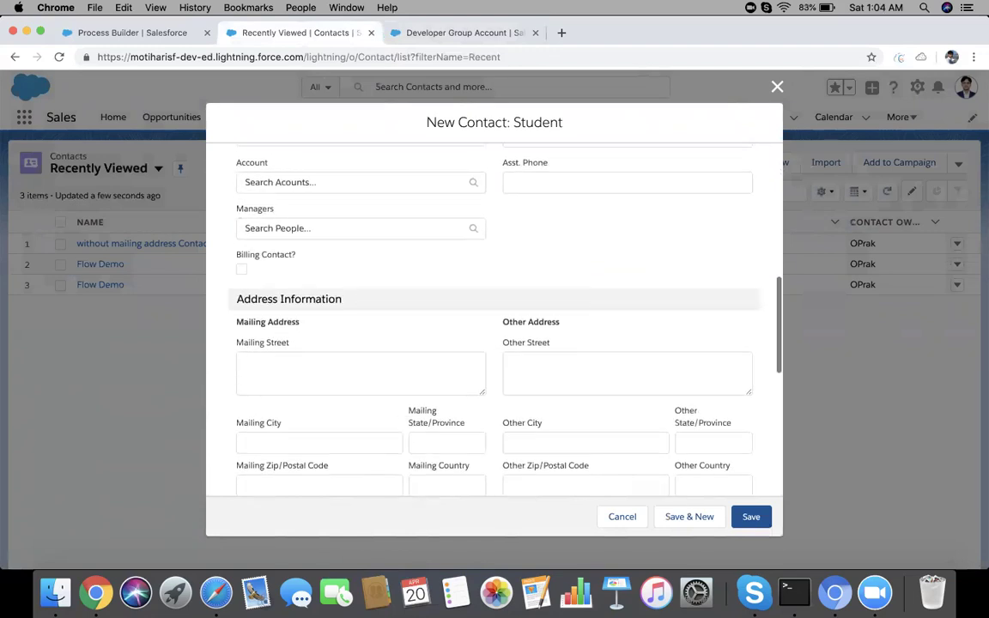
scroll(196, 225, "down", 1)
left_click(275, 348)
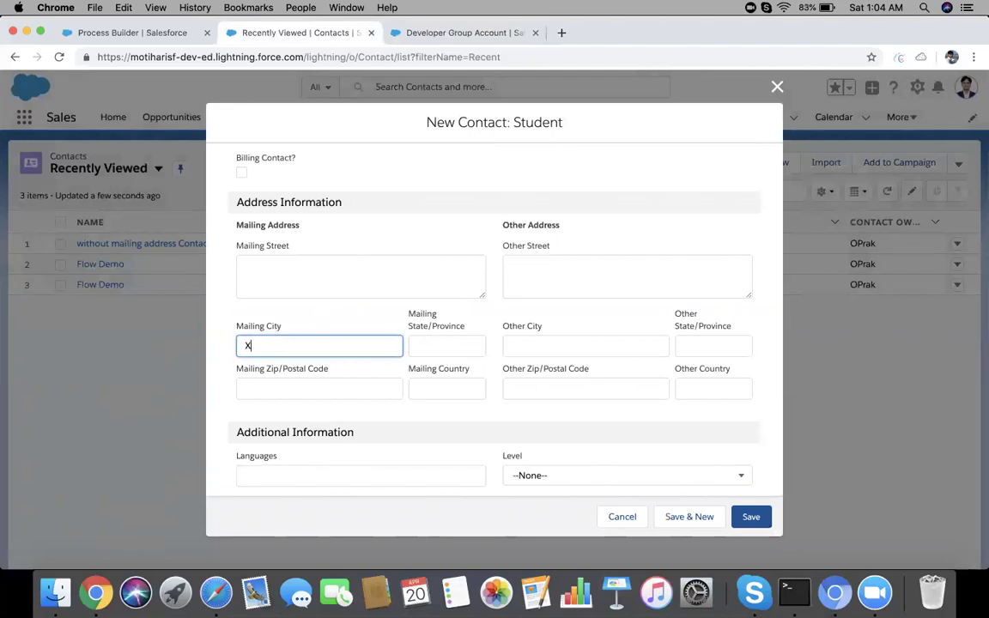
left_click(431, 383)
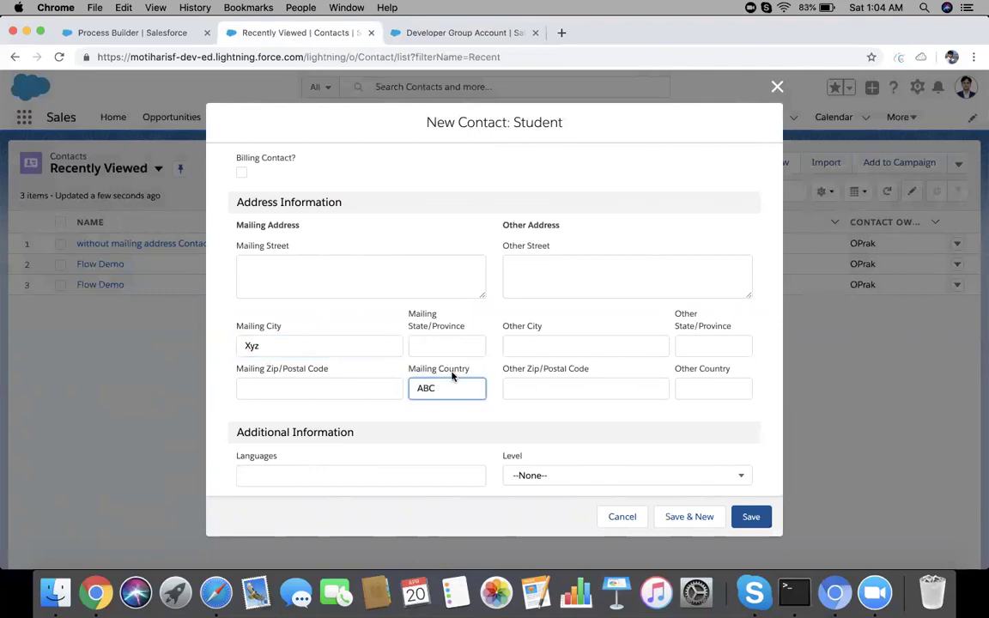
left_click(447, 345)
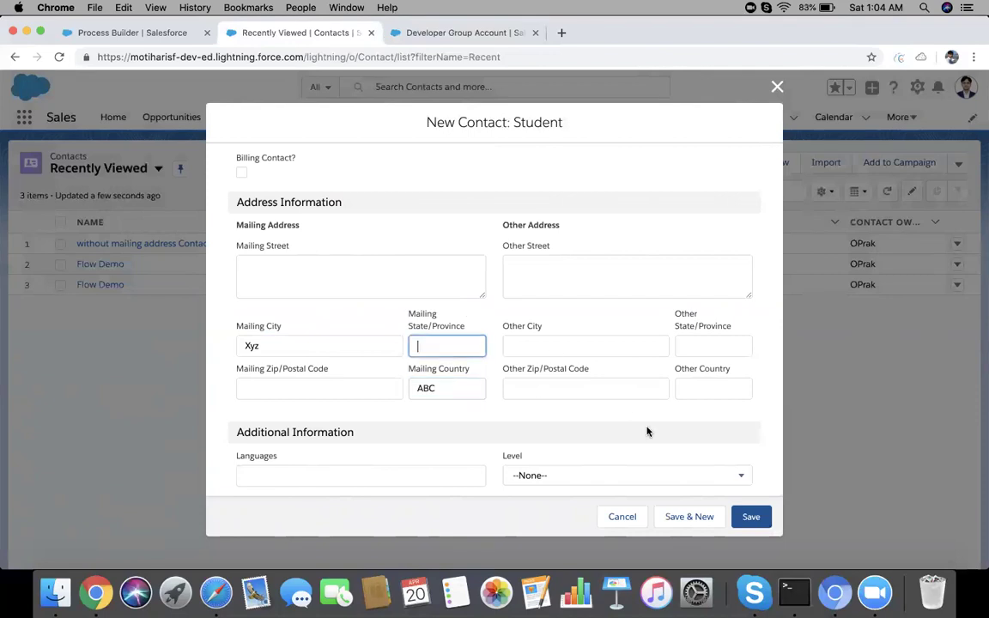
left_click(751, 517)
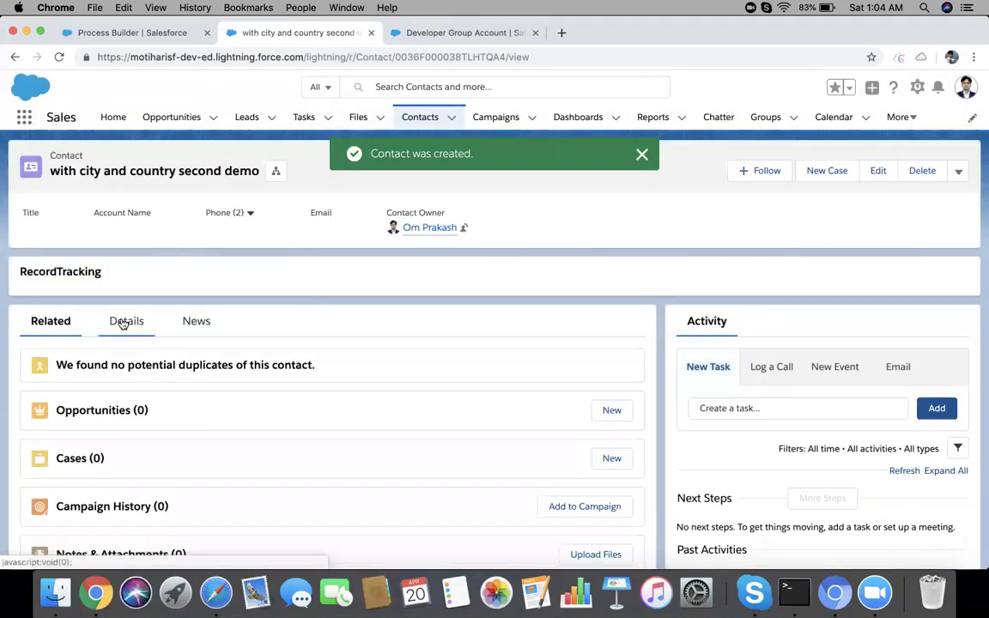
Check the mailing address in the second demo contact's details, reloading the record to look again.
left_click(124, 322)
scroll(192, 386, "down", 10)
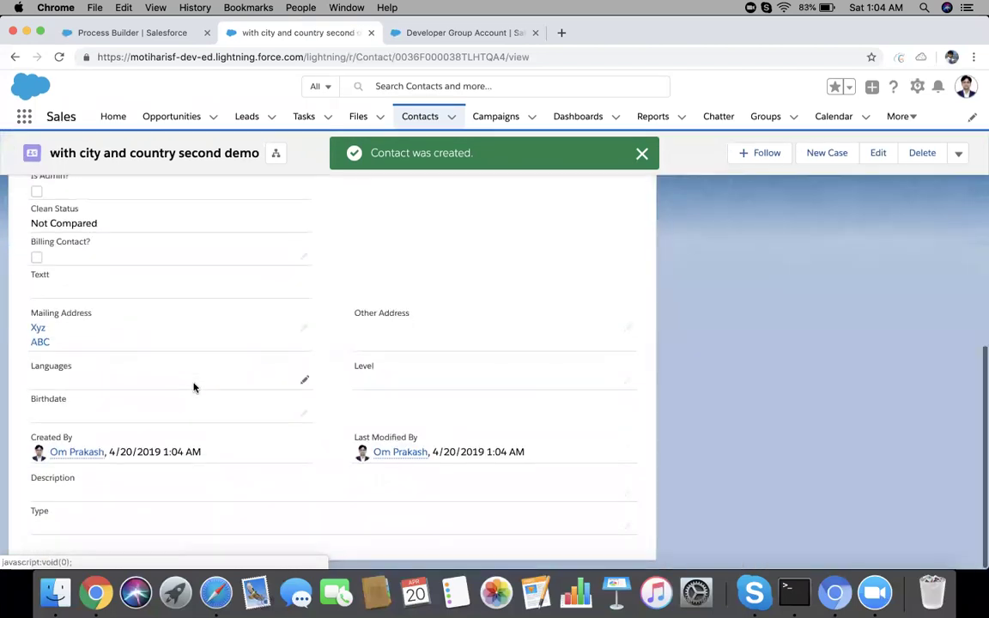
left_click(58, 63)
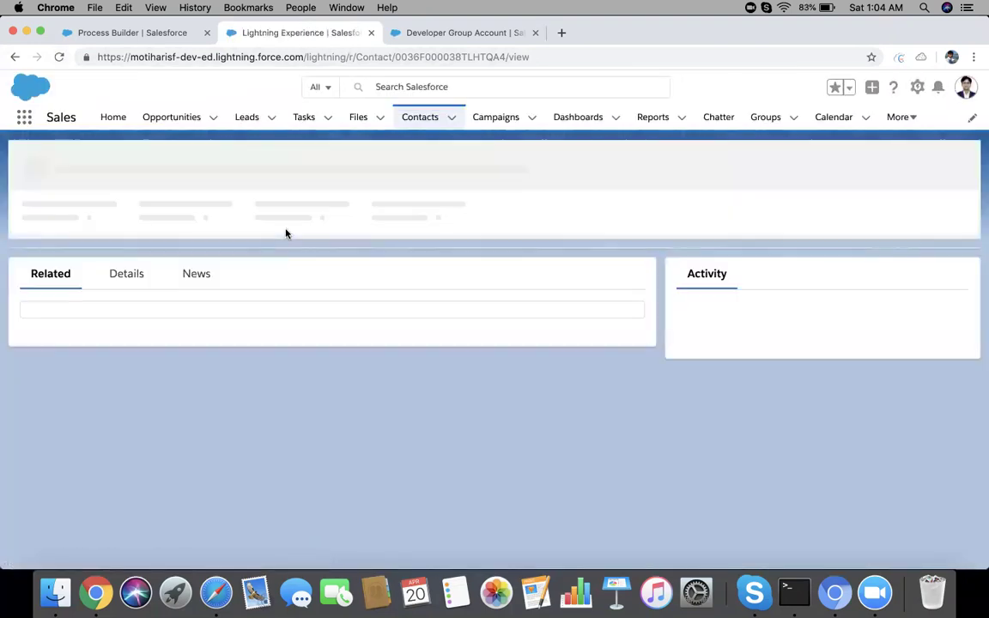
left_click(124, 321)
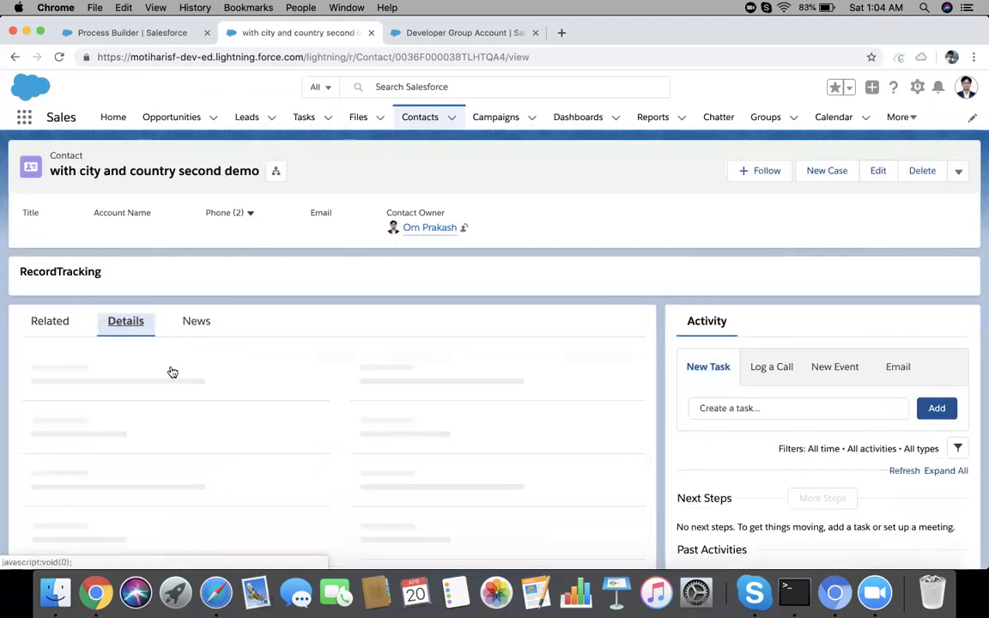
scroll(231, 439, "down", 10)
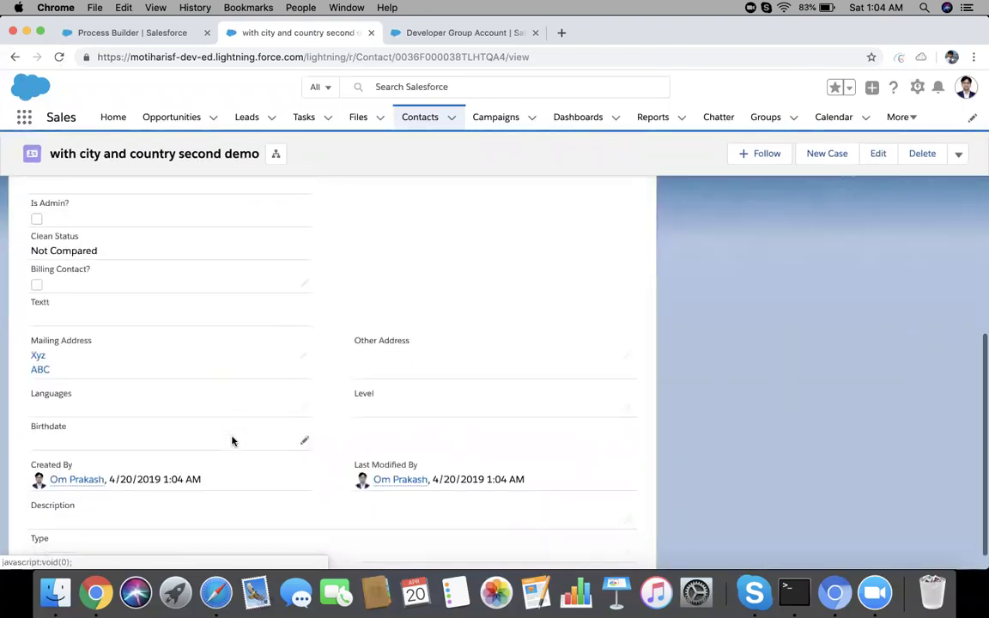
scroll(232, 440, "down", 1)
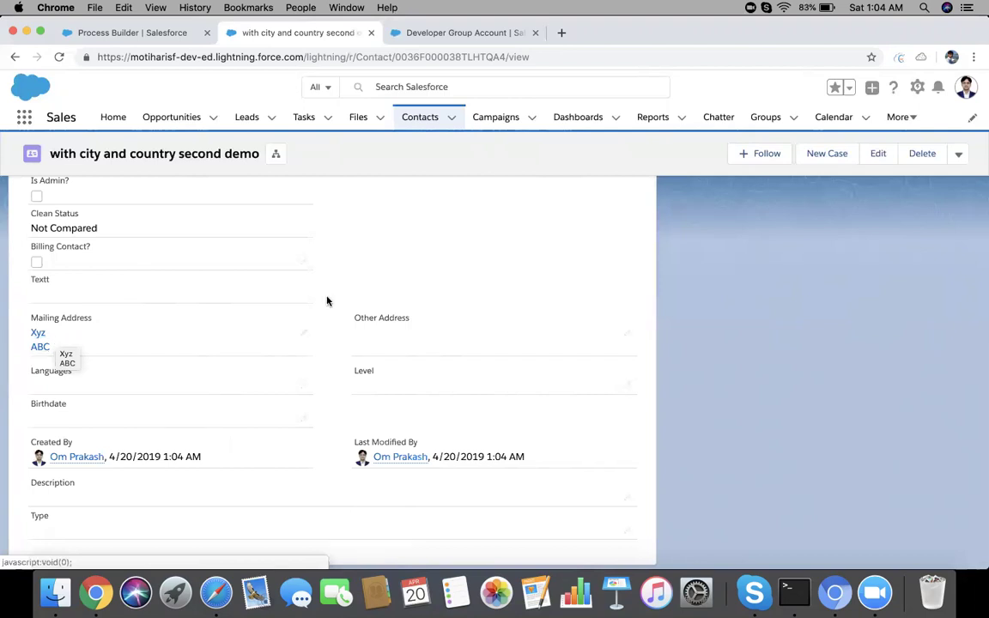
Clone the second demo contact and assign the copy to Developer Group Account.
scroll(355, 299, "up", 5)
scroll(355, 300, "up", 8)
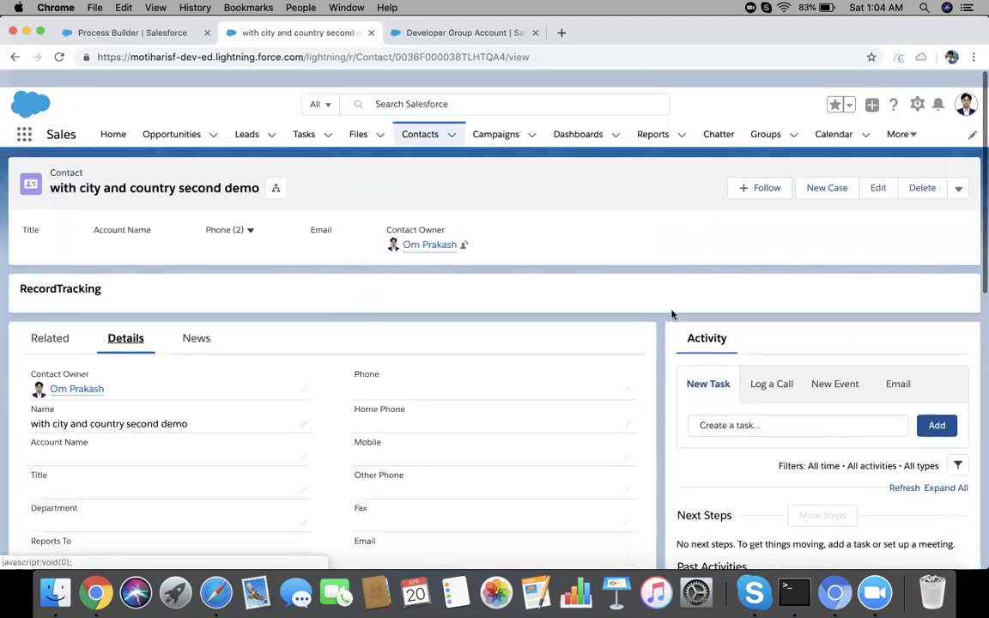
left_click(955, 173)
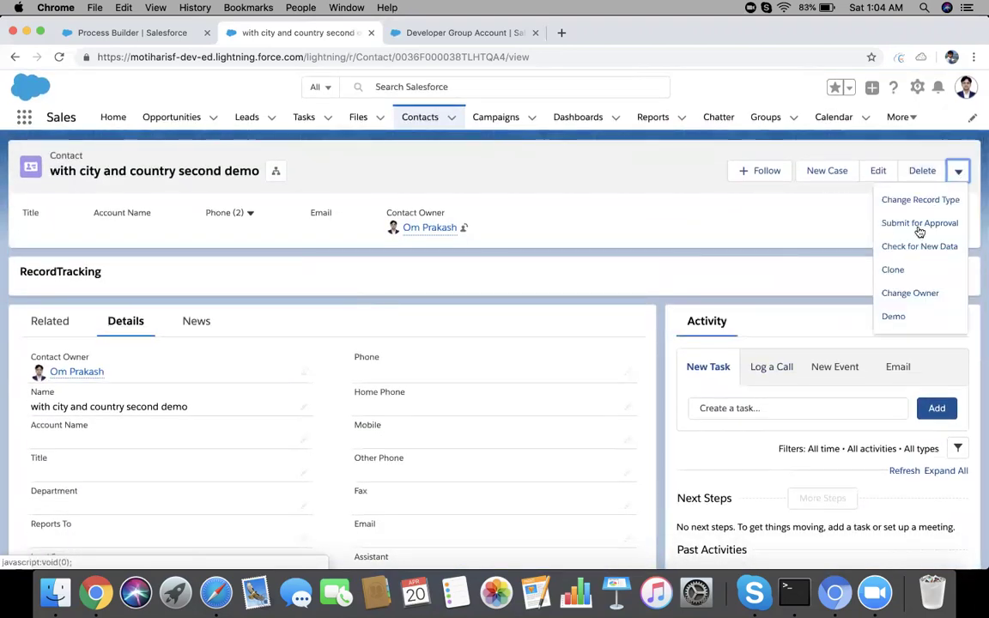
left_click(911, 273)
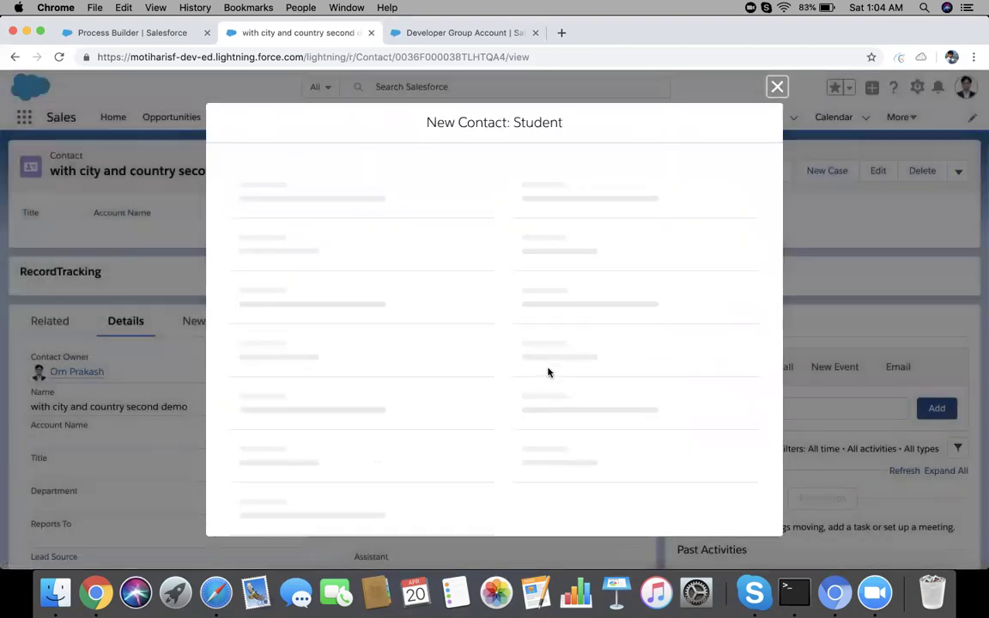
scroll(388, 371, "down", 1)
left_click(406, 340)
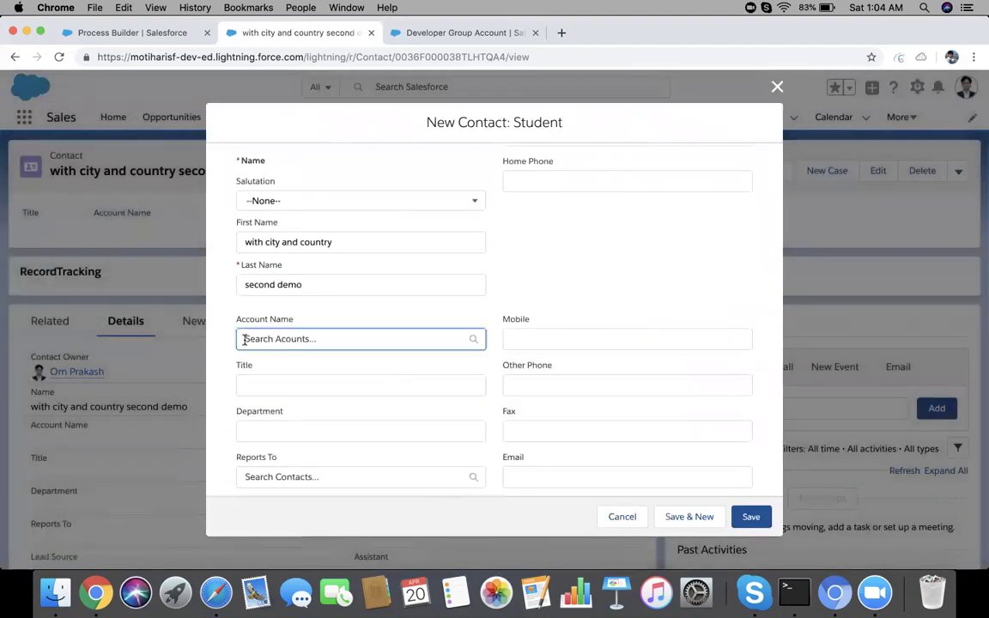
type("dev")
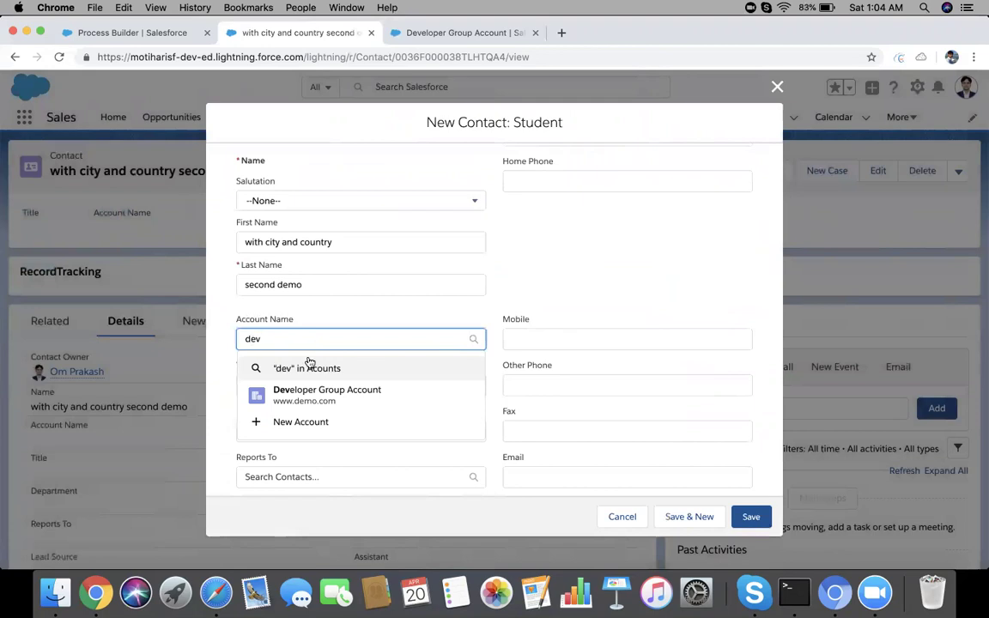
left_click(319, 397)
Change the cloned contact's last name to "third demo" and save it.
scroll(428, 397, "down", 1)
scroll(428, 397, "down", 3)
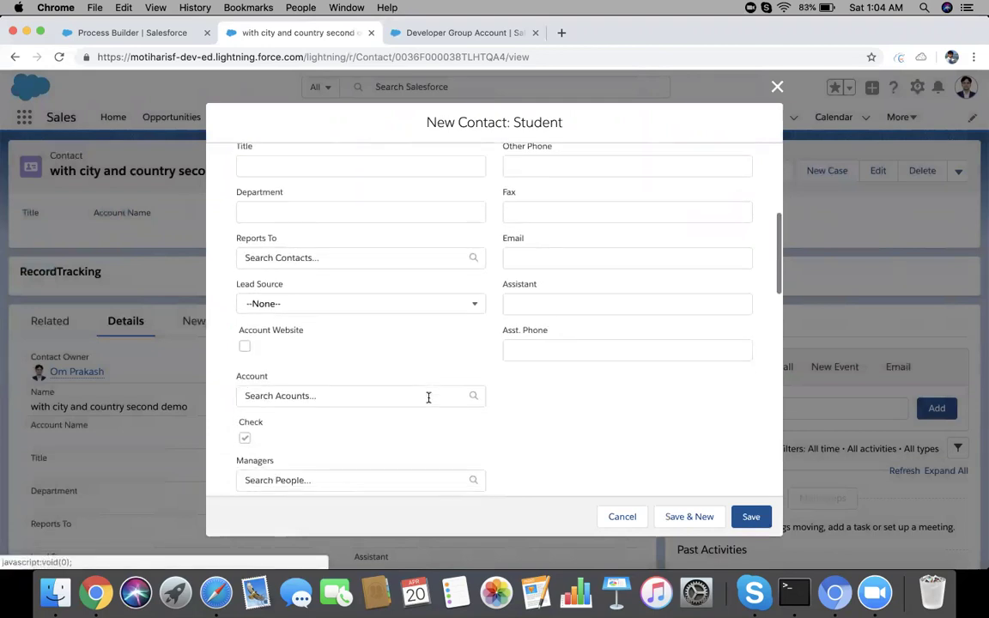
scroll(429, 397, "up", 5)
double_click(263, 342)
type("third demo")
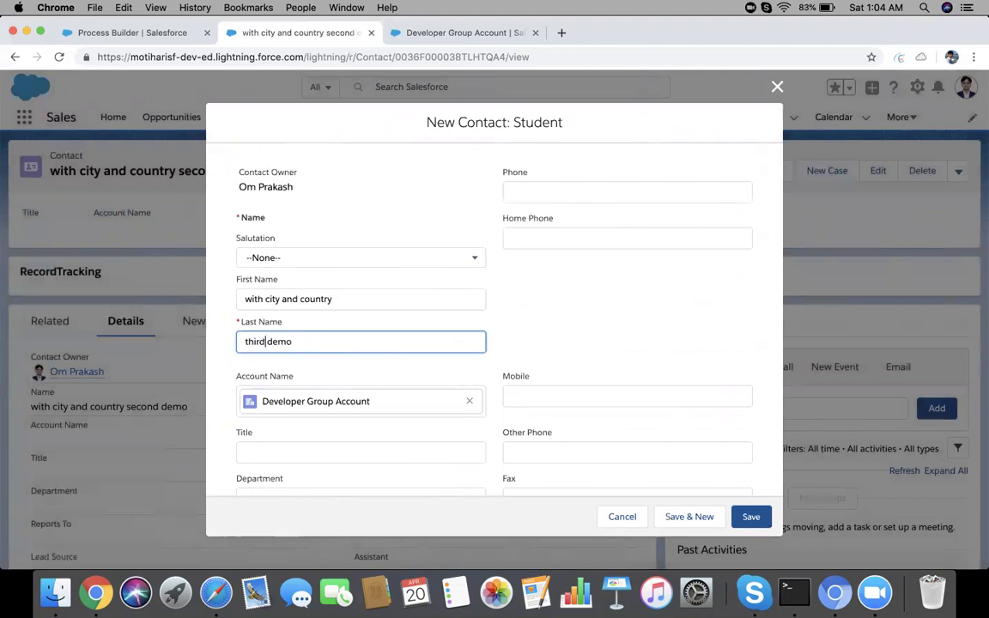
scroll(473, 376, "down", 5)
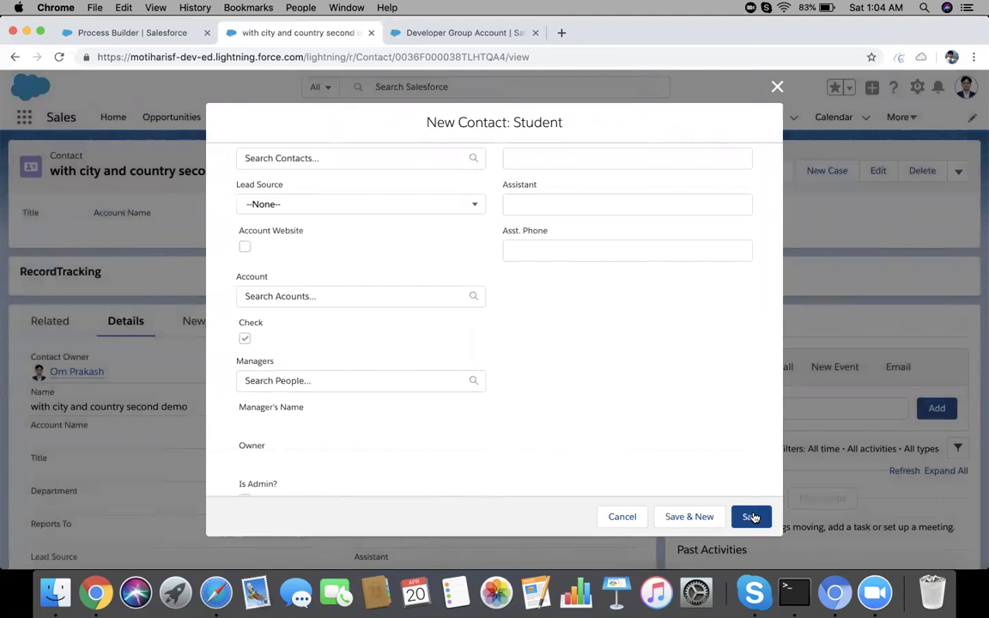
left_click(751, 516)
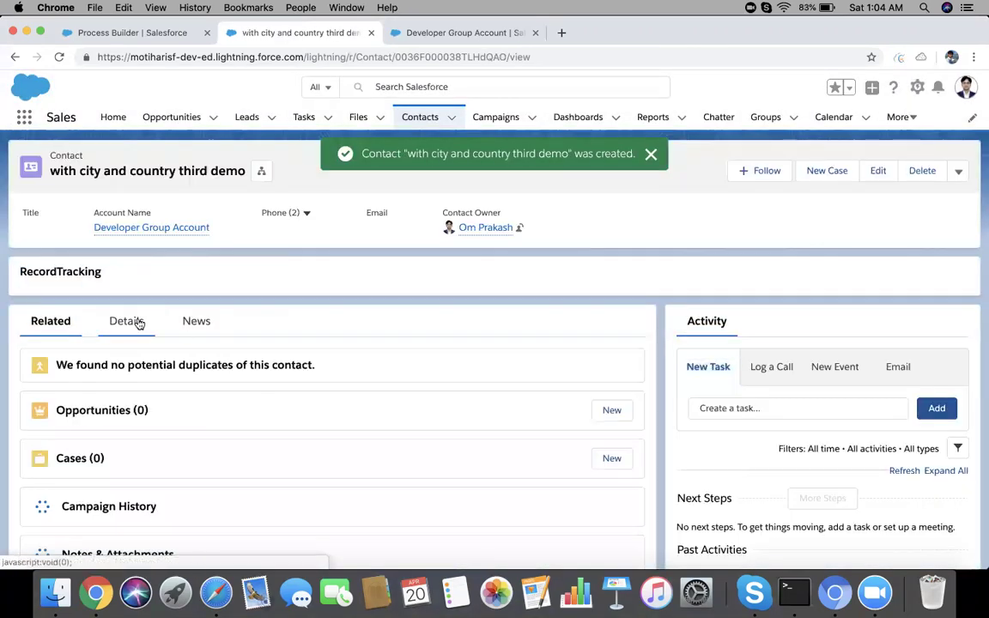
Examine each mailing address field of the third demo contact and compare them with Developer Group Account's billing address.
left_click(129, 321)
scroll(276, 397, "down", 5)
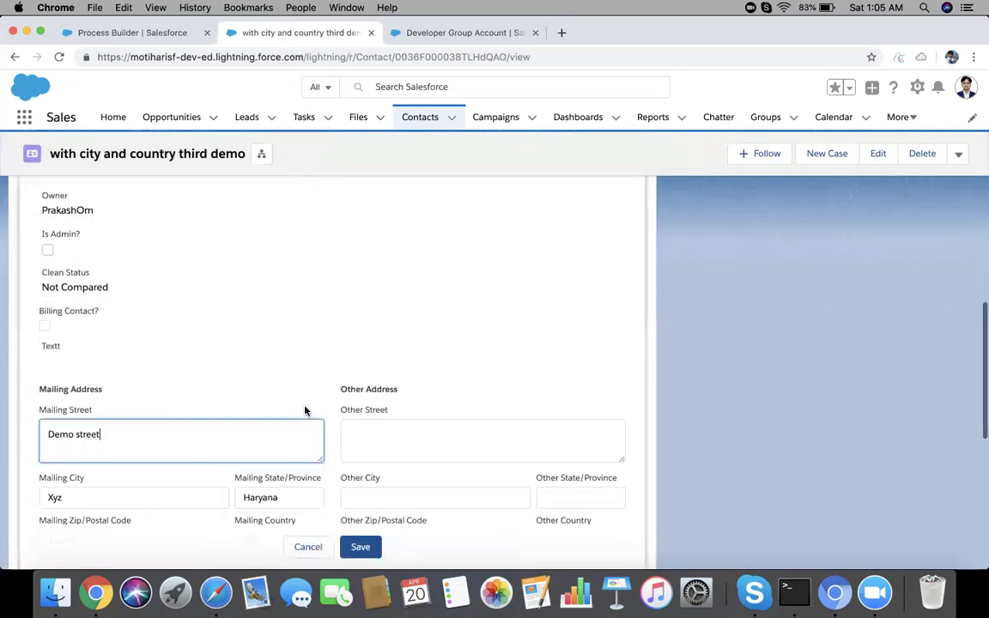
scroll(343, 412, "down", 3)
double_click(69, 360)
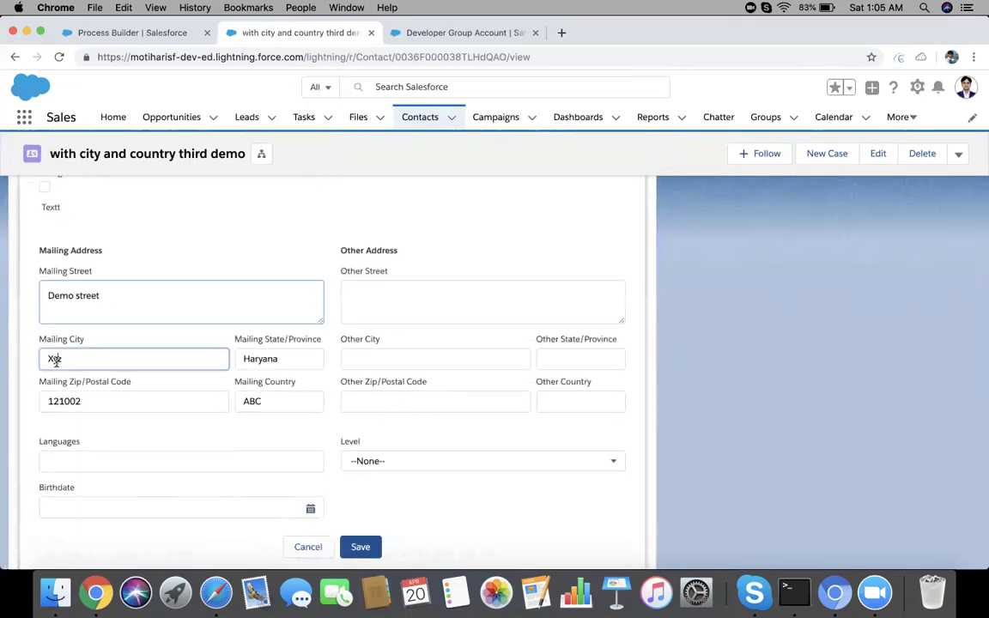
left_click(290, 398)
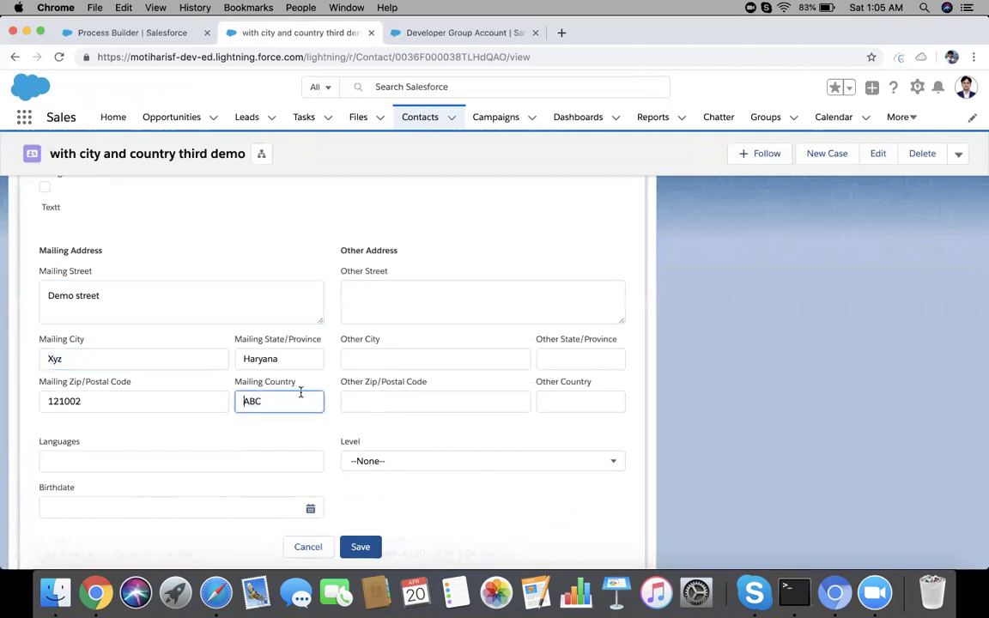
left_click(290, 359)
left_click(146, 399)
left_click(138, 283)
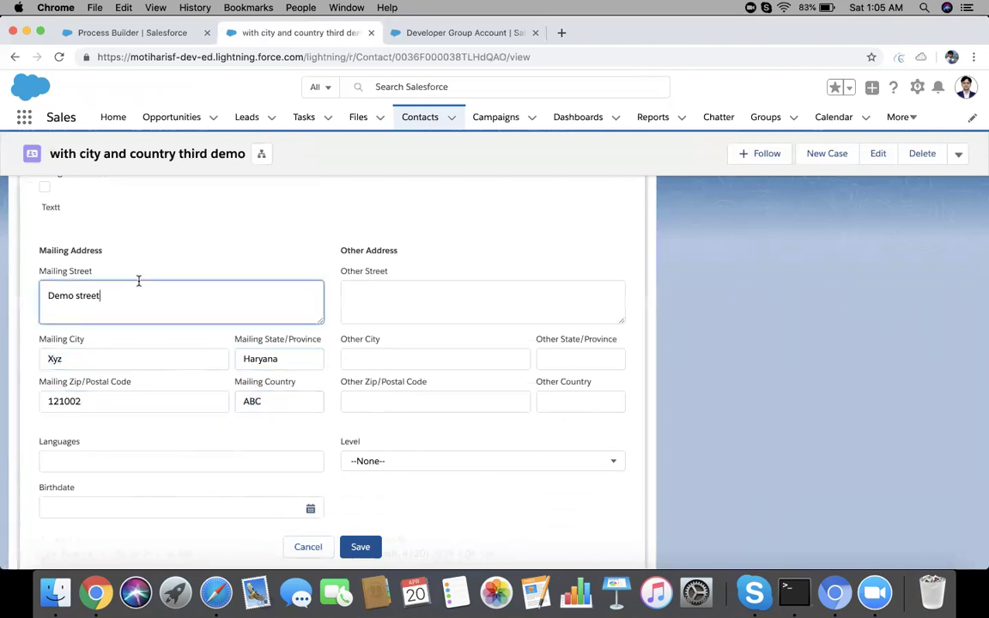
left_click(435, 36)
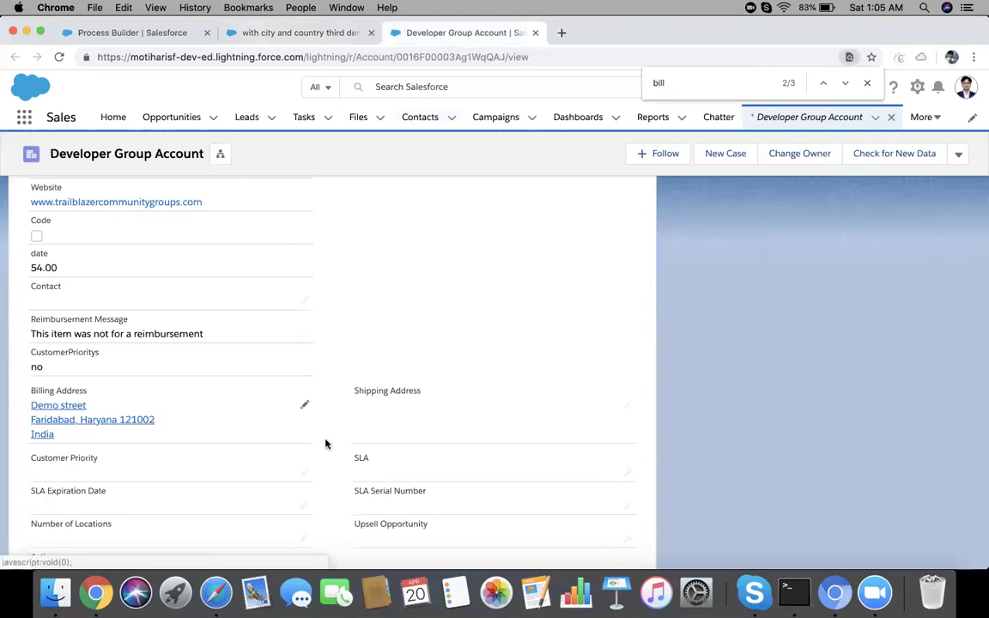